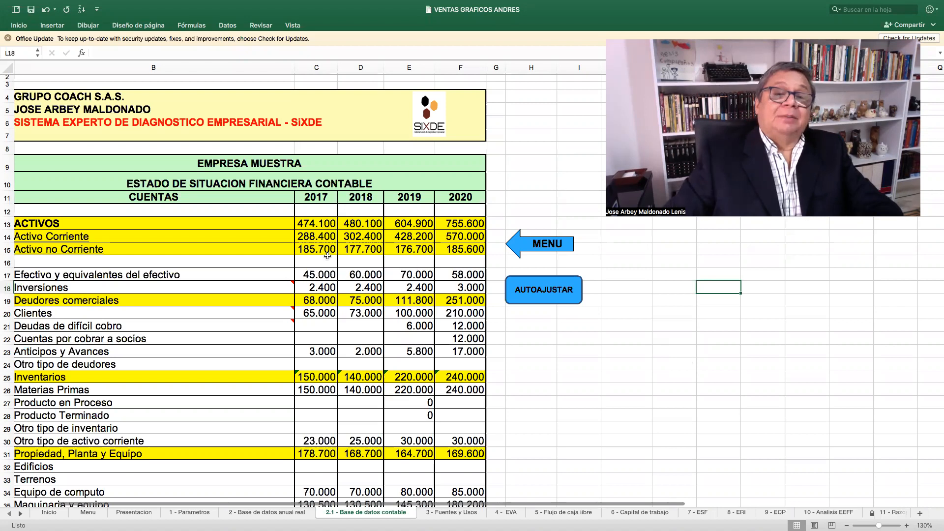
- Look over the Estado de Situación Financiera from the company title and ACTIVOS row down to the balance check row
left_click(307, 167)
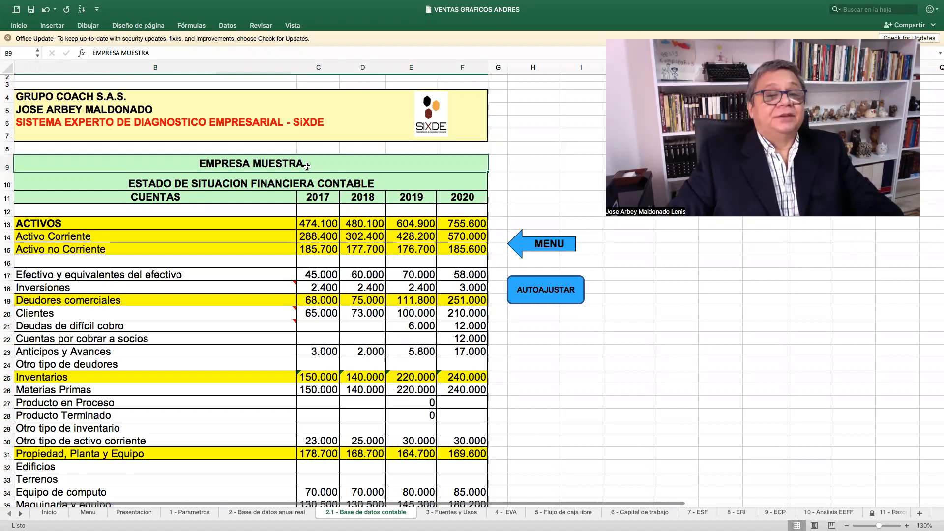
left_click(7, 224)
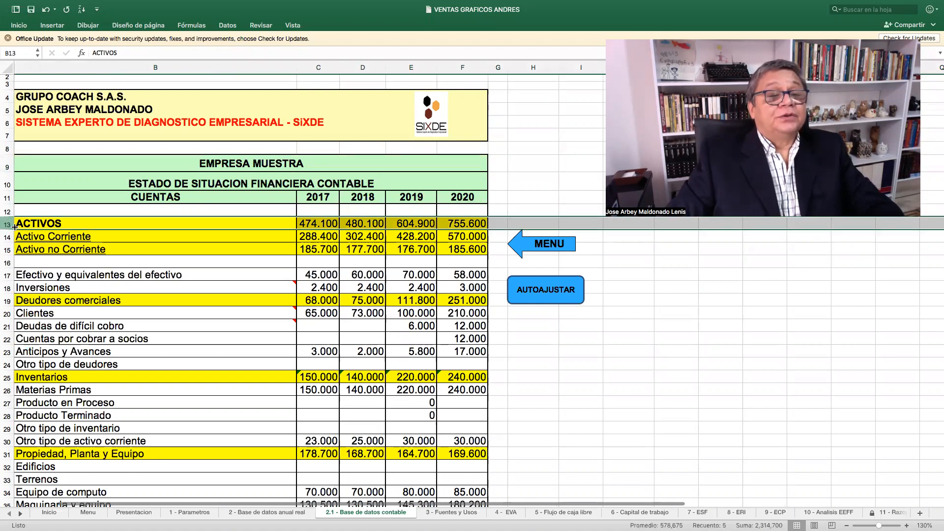
scroll(202, 341, "down", 2)
scroll(202, 341, "down", 14)
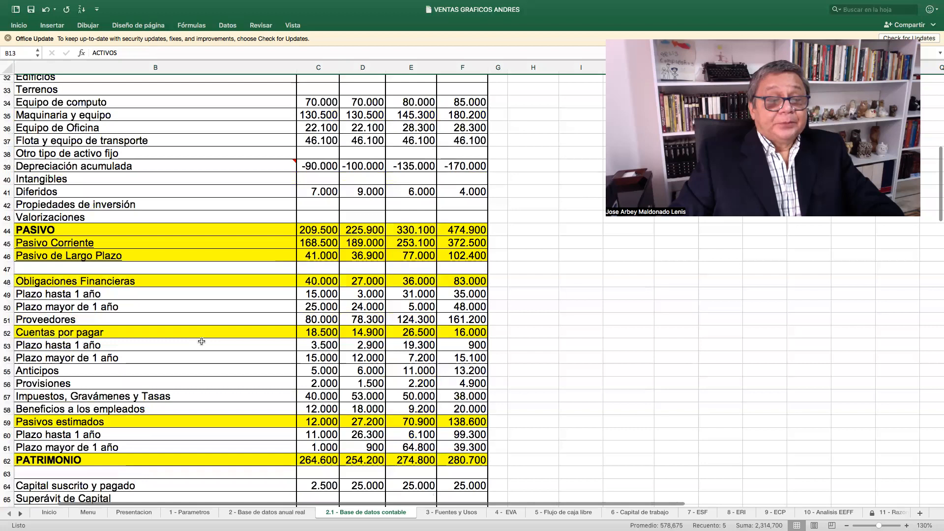
scroll(201, 342, "down", 2)
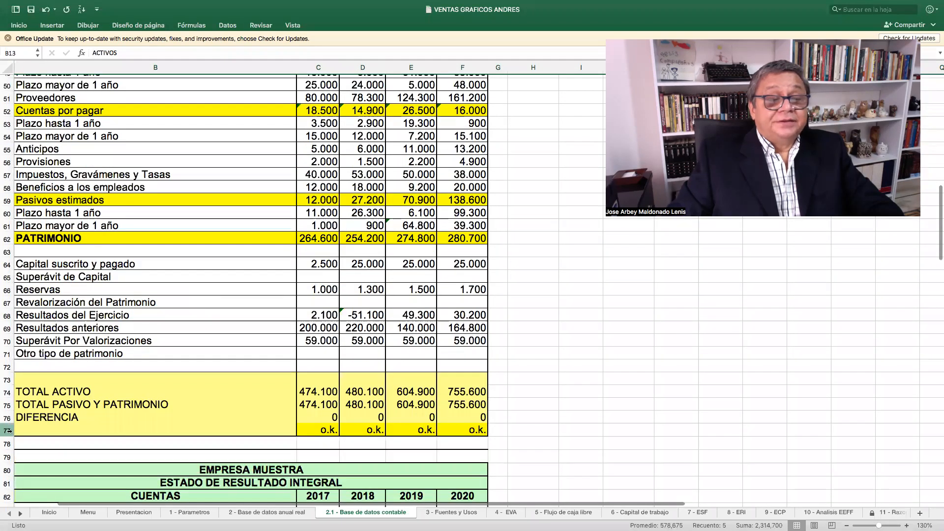
left_click(7, 429)
scroll(192, 333, "up", 8)
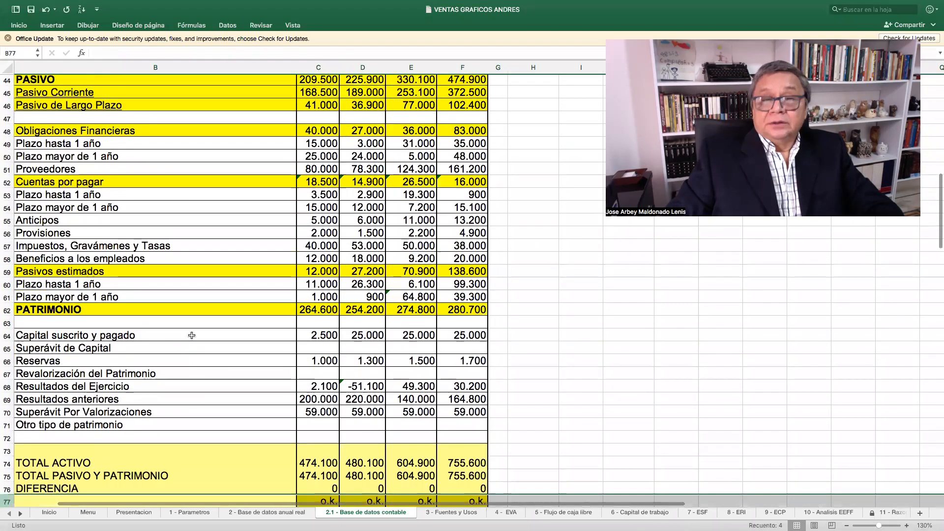
scroll(192, 336, "up", 4)
scroll(192, 336, "up", 5)
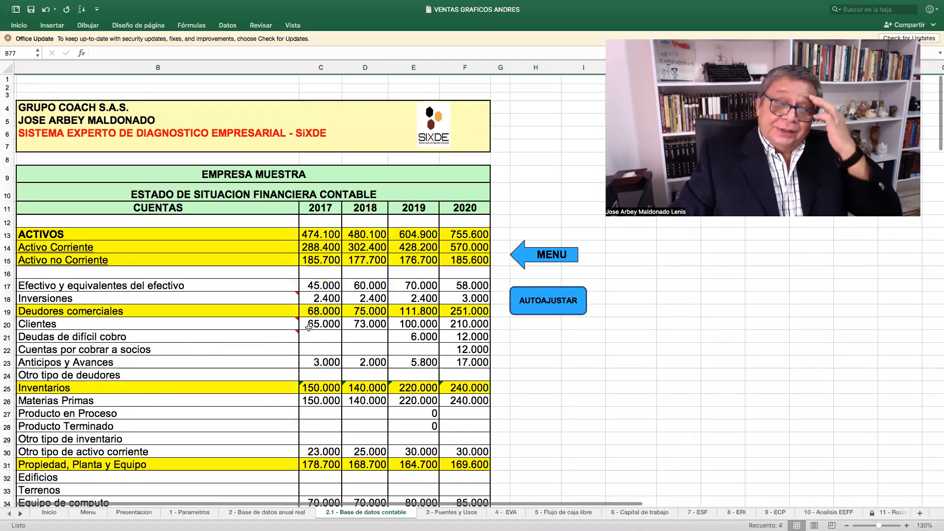
- Examine the 2017 asset entries from Efectivo y equivalentes del efectivo down to Depreciación acumulada
left_click(318, 286)
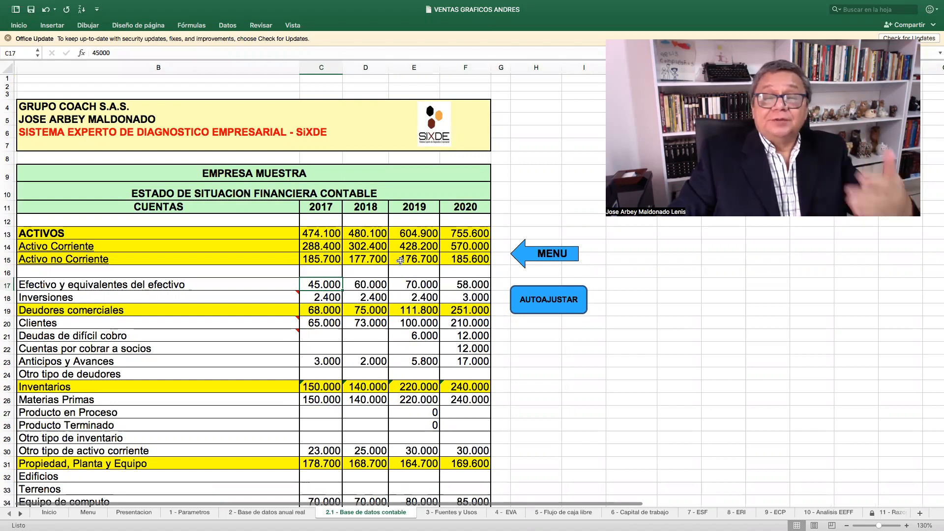
scroll(403, 298, "down", 3)
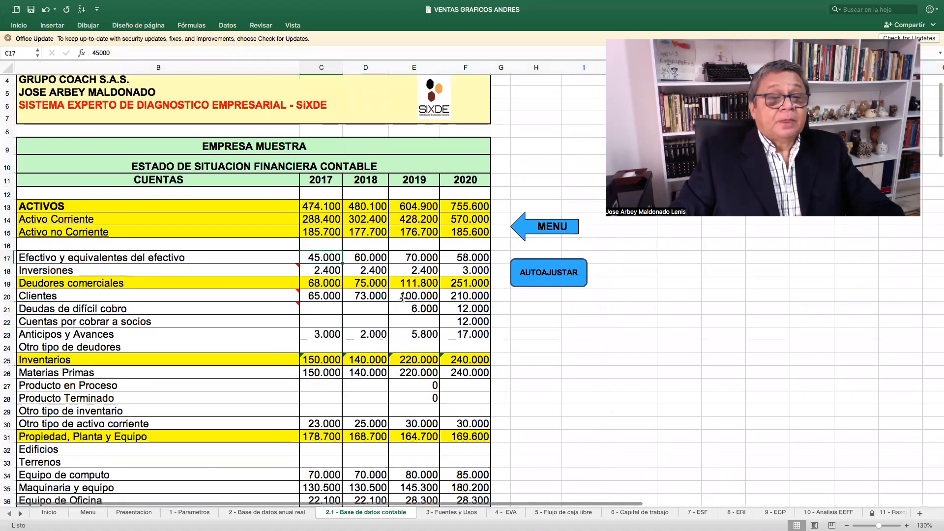
scroll(403, 297, "down", 2)
scroll(403, 297, "down", 12)
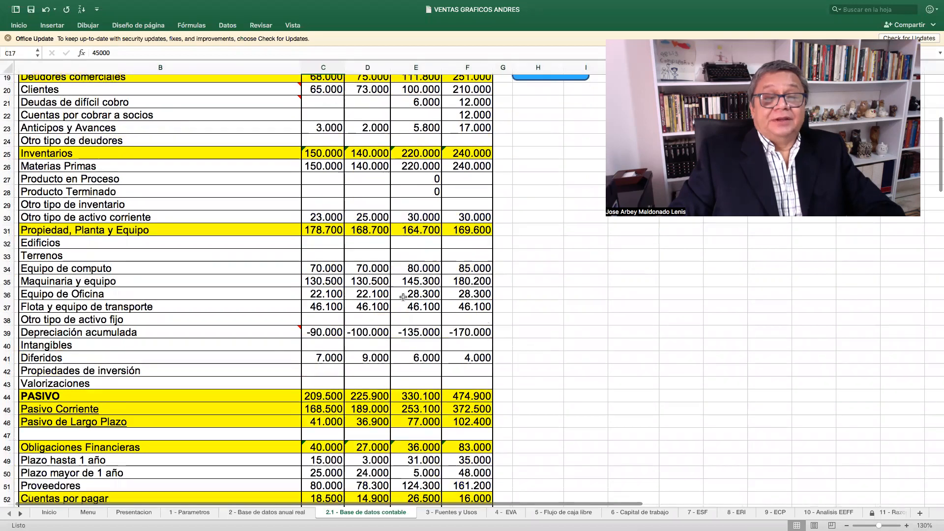
scroll(403, 297, "down", 4)
left_click(328, 287)
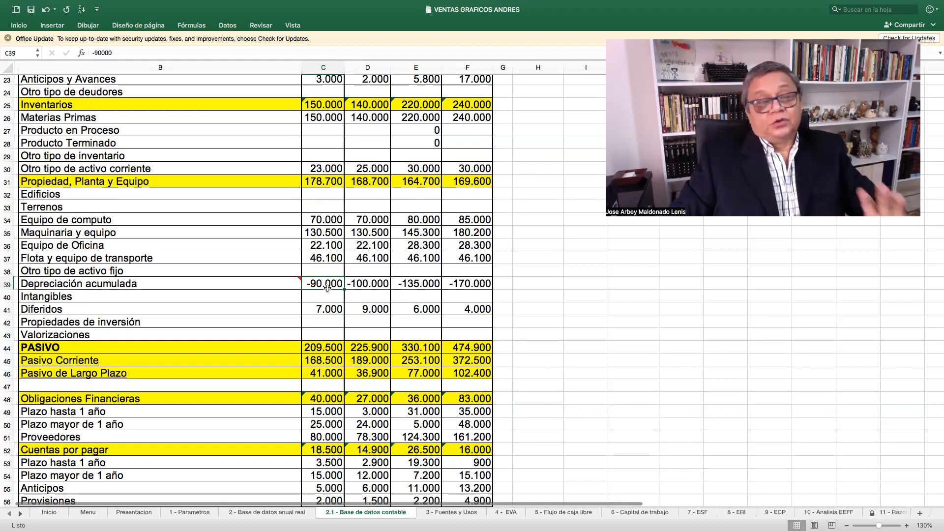
- Examine the 2017 Obligaciones Financieras formula and its short- and long-term entries, plus the short-term entry under Cuentas por pagar
scroll(334, 288, "down", 8)
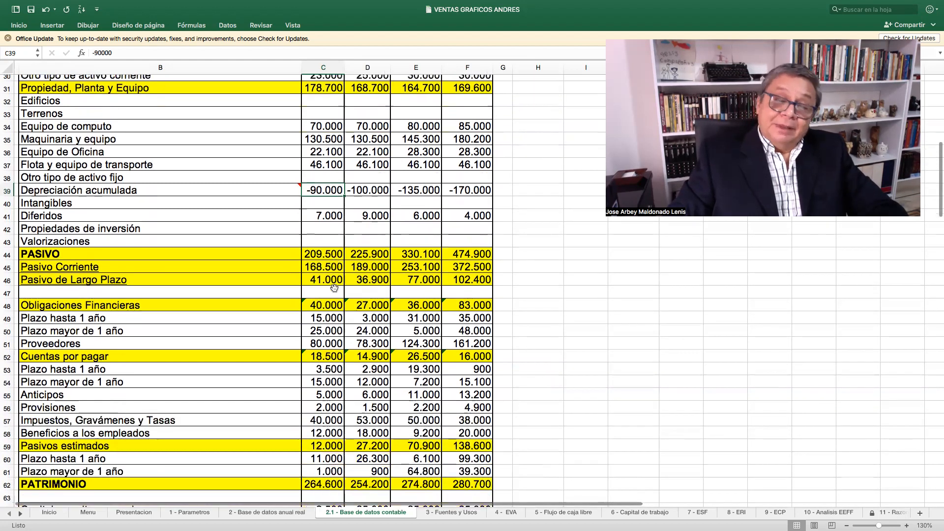
left_click(327, 297)
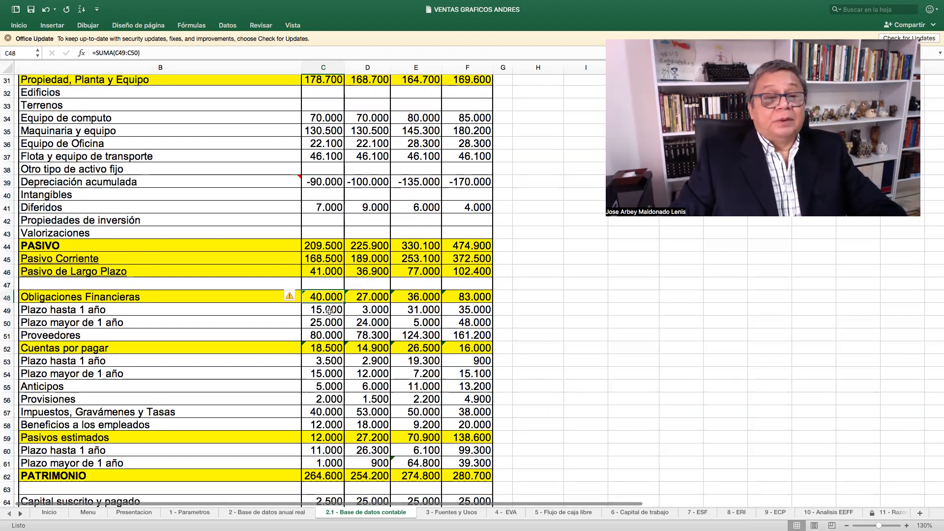
left_click(329, 311)
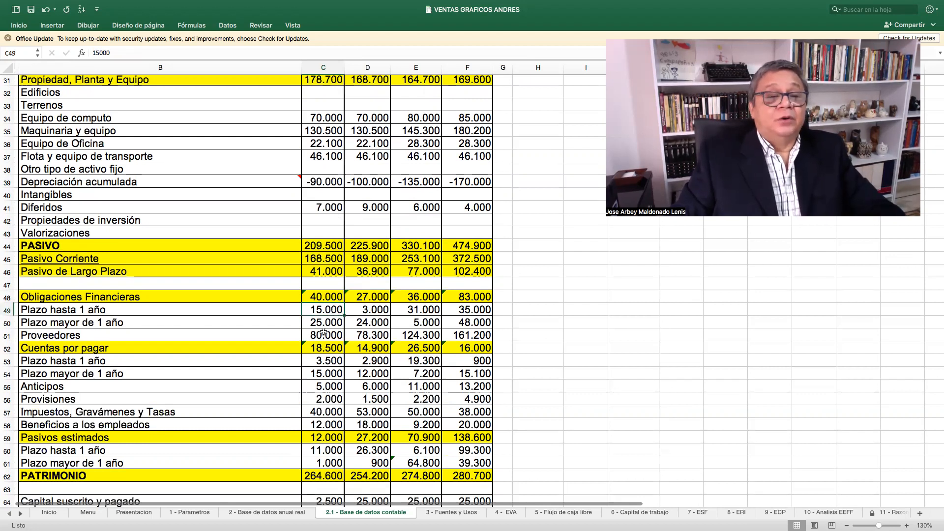
left_click(326, 322)
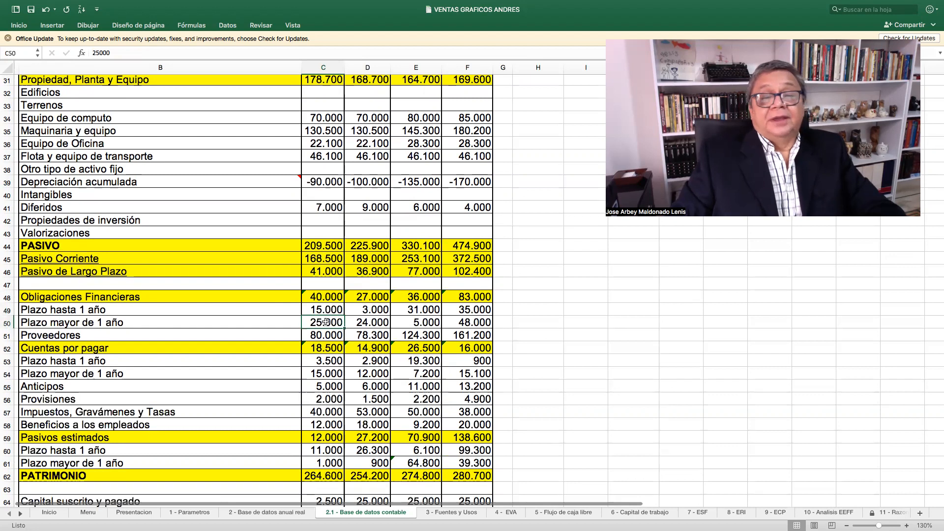
left_click(328, 362)
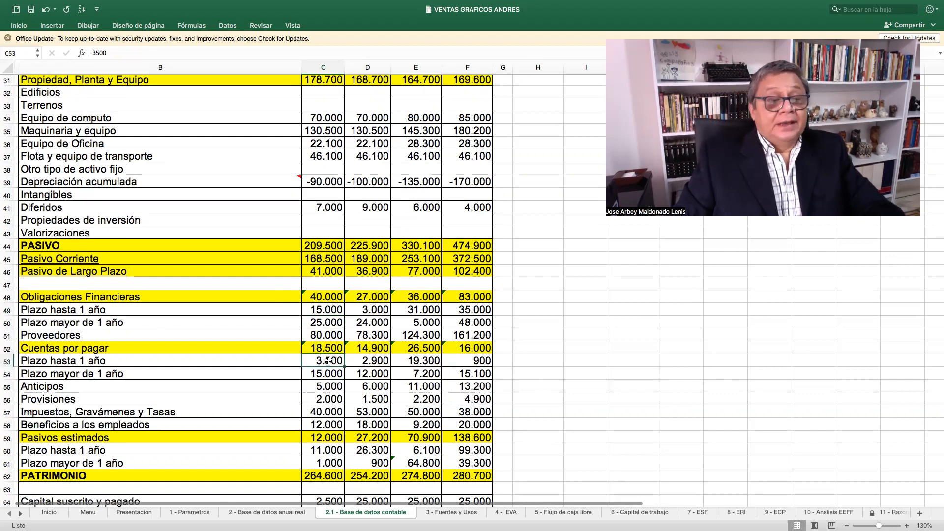
- Inspect the 2017 formulas for total assets, total liabilities and equity, their difference, and the balance check
scroll(347, 355, "down", 5)
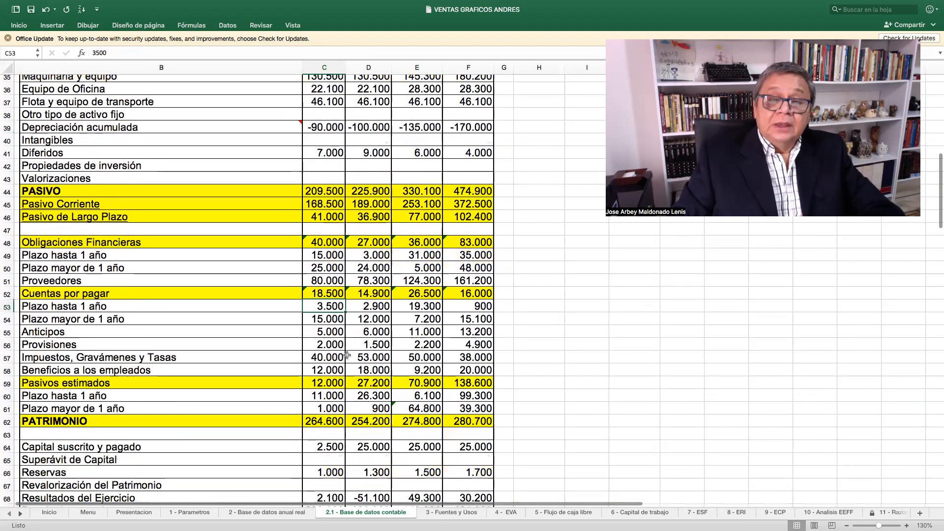
scroll(347, 355, "down", 2)
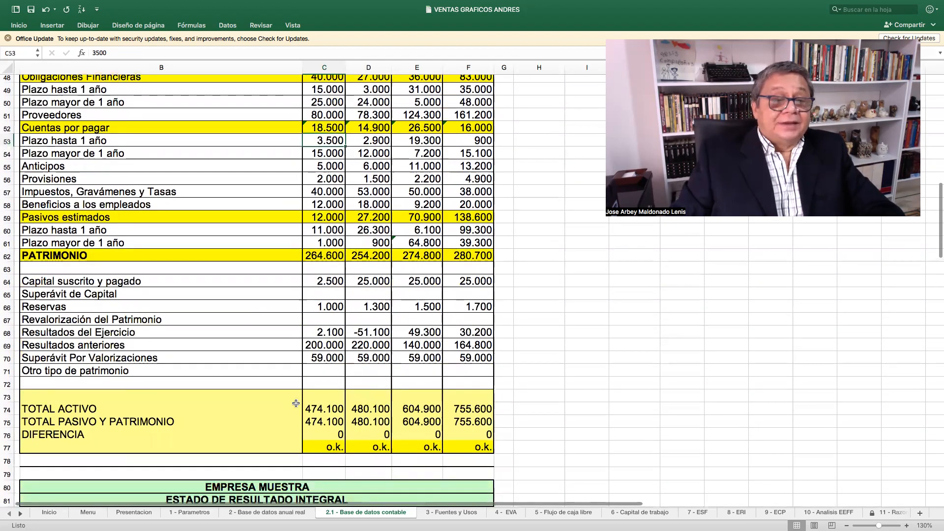
left_click(322, 410)
left_click(323, 420)
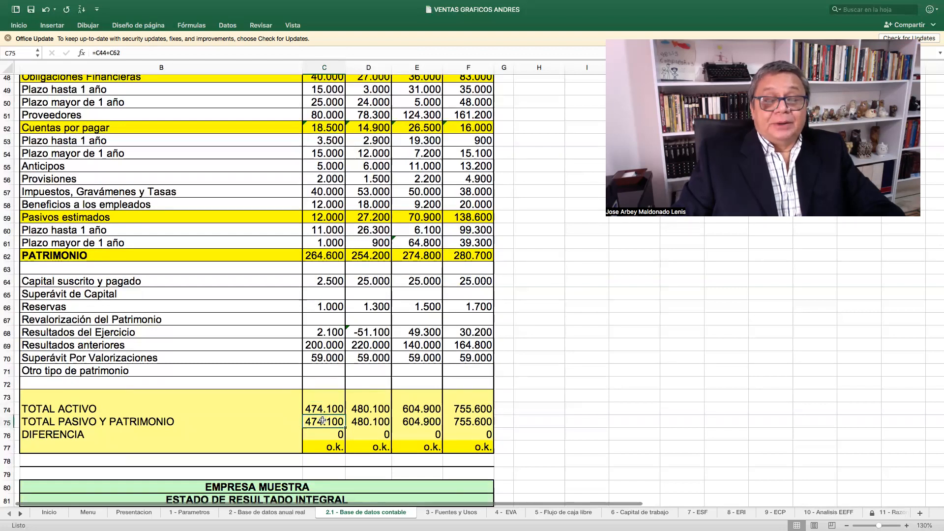
left_click(330, 436)
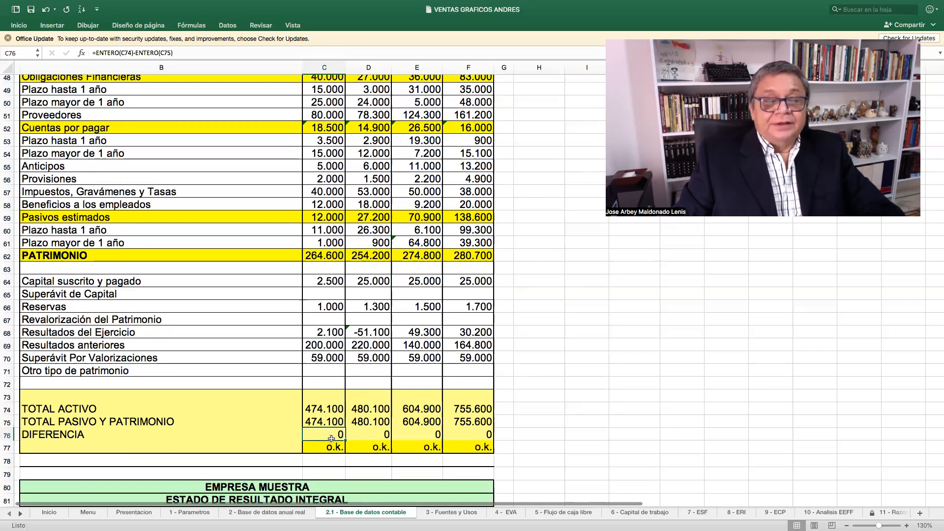
left_click(329, 447)
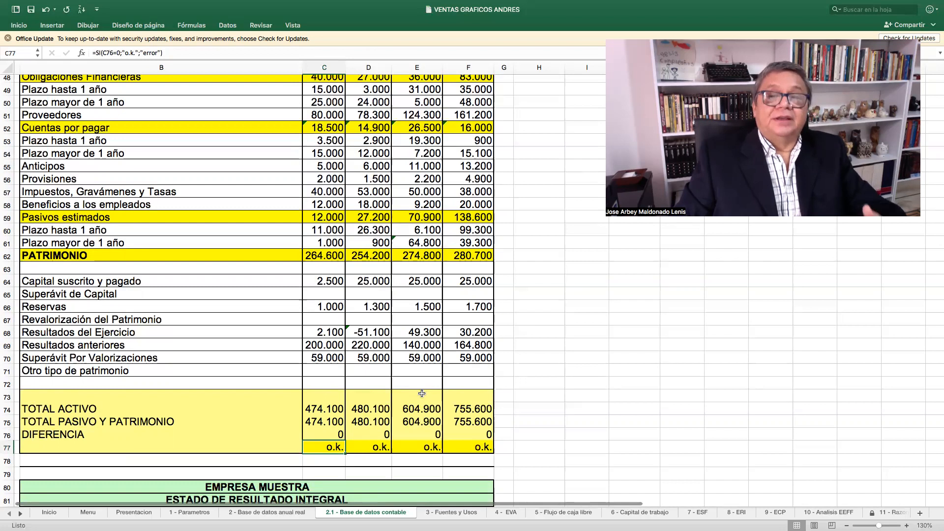
- Look over the Estado de Resultado Integral from its company heading down to the check row below Diferencia
scroll(421, 393, "down", 5)
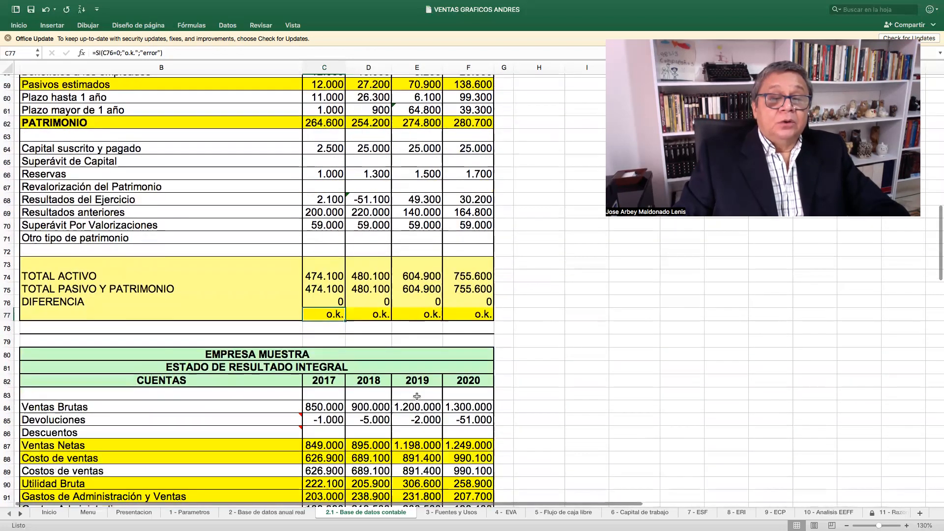
scroll(417, 396, "down", 1)
left_click(284, 291)
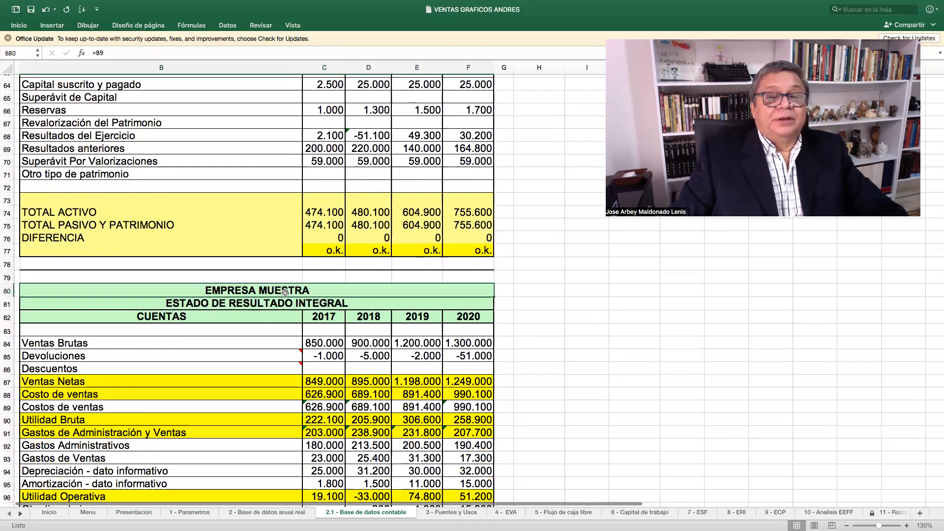
scroll(265, 304, "down", 3)
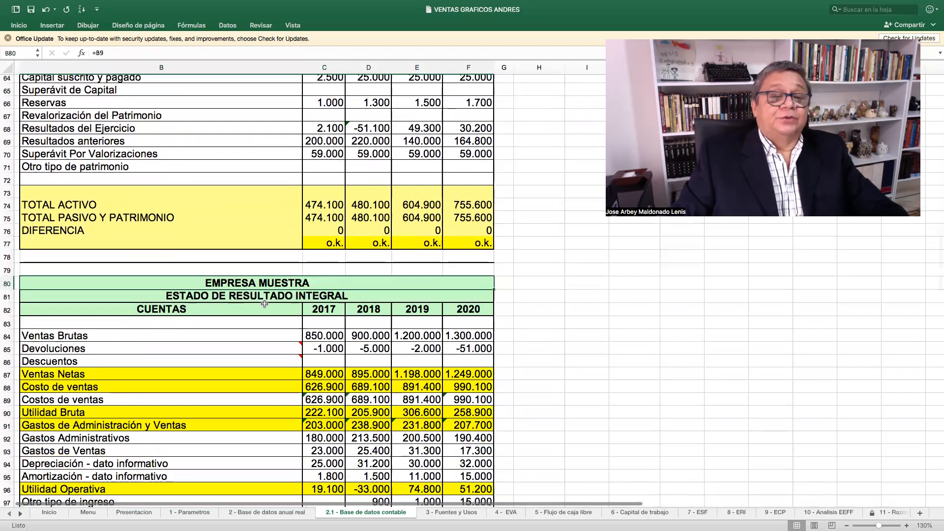
scroll(265, 303, "down", 2)
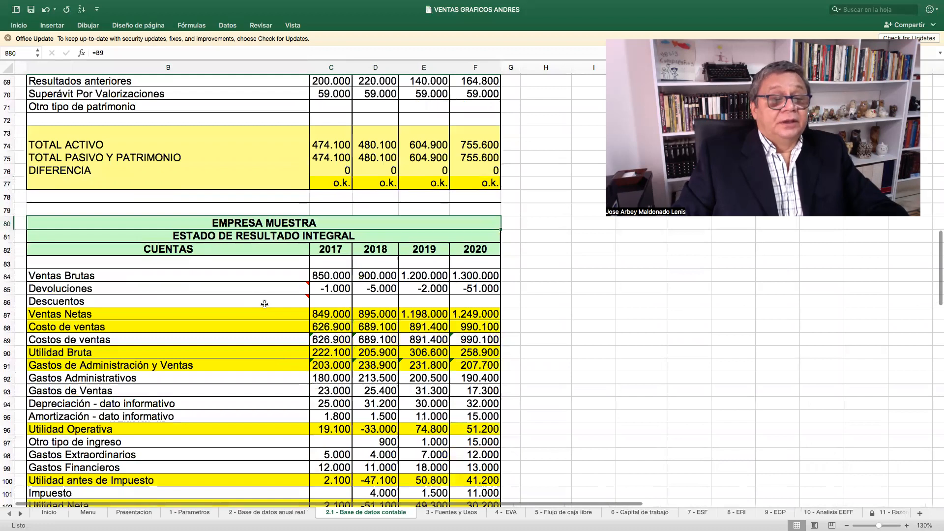
scroll(265, 303, "down", 4)
scroll(42, 404, "down", 9)
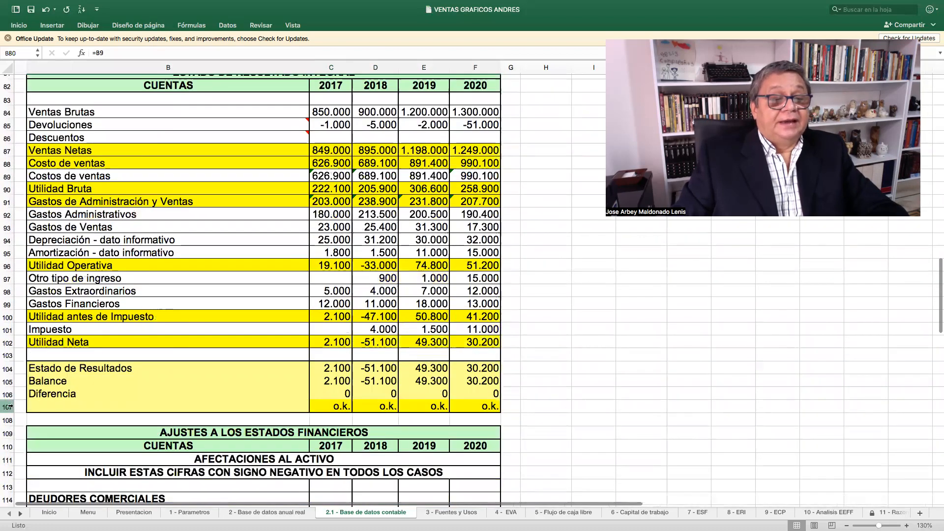
left_click(9, 407)
left_click_drag(70, 401, 247, 272)
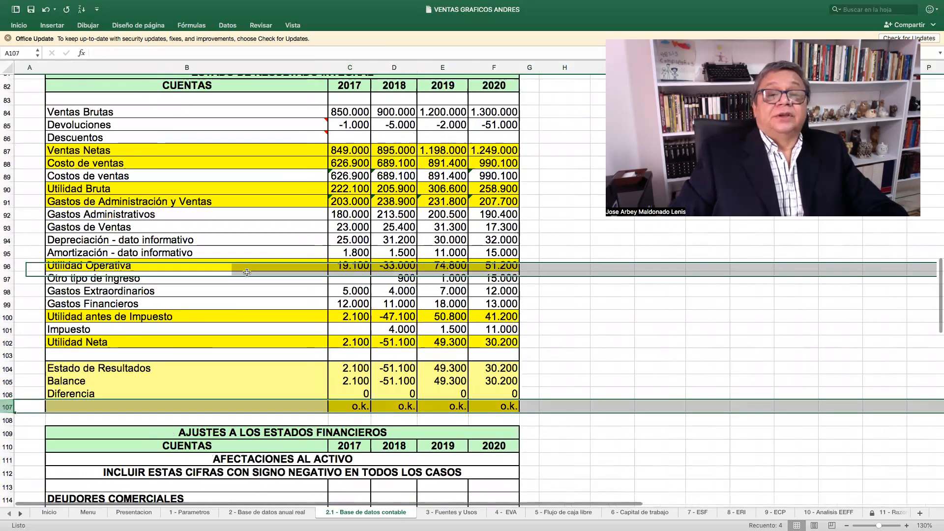
- Inspect the 2017 Devoluciones entry in the income statement and look over the accounts below it
scroll(246, 272, "up", 3)
scroll(354, 246, "up", 7)
left_click(350, 247)
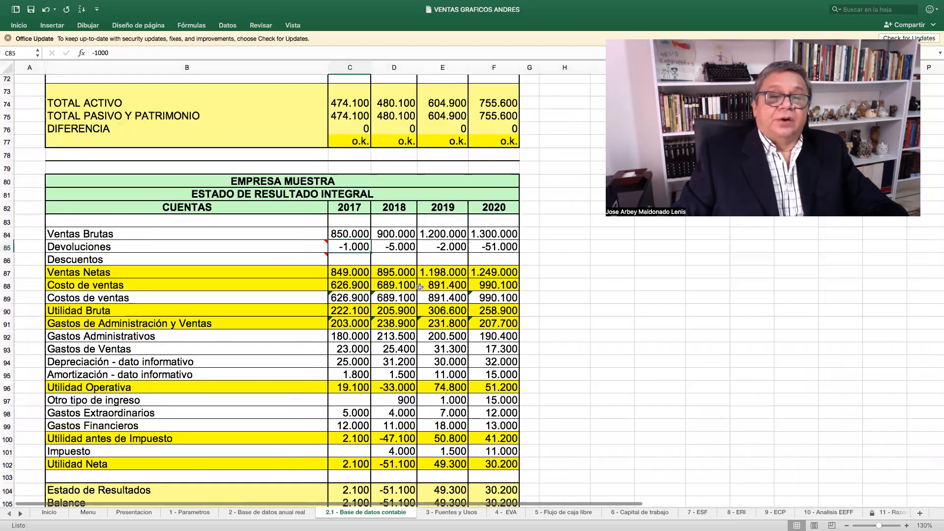
scroll(420, 288, "down", 4)
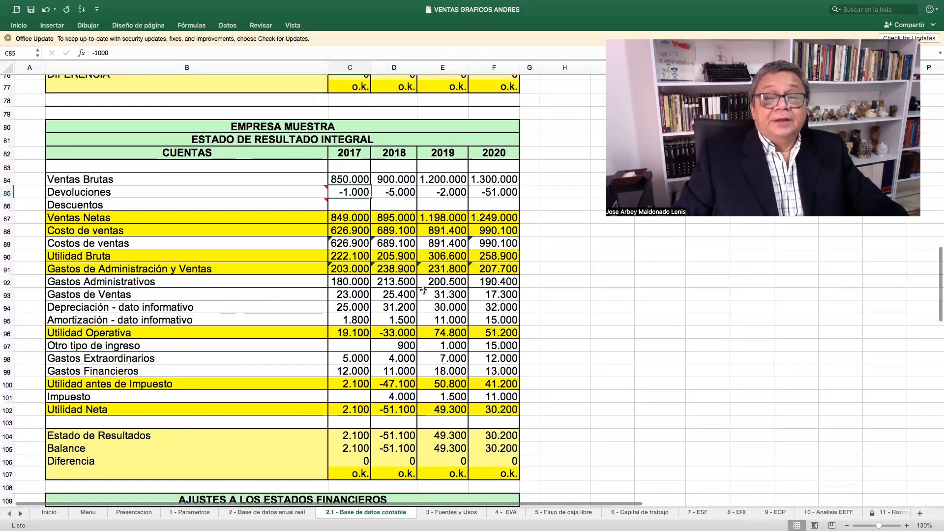
- Examine the informative Depreciación and Amortización rows for 2017 alongside Gastos Administrativos and Gastos de Ventas
left_click(129, 304)
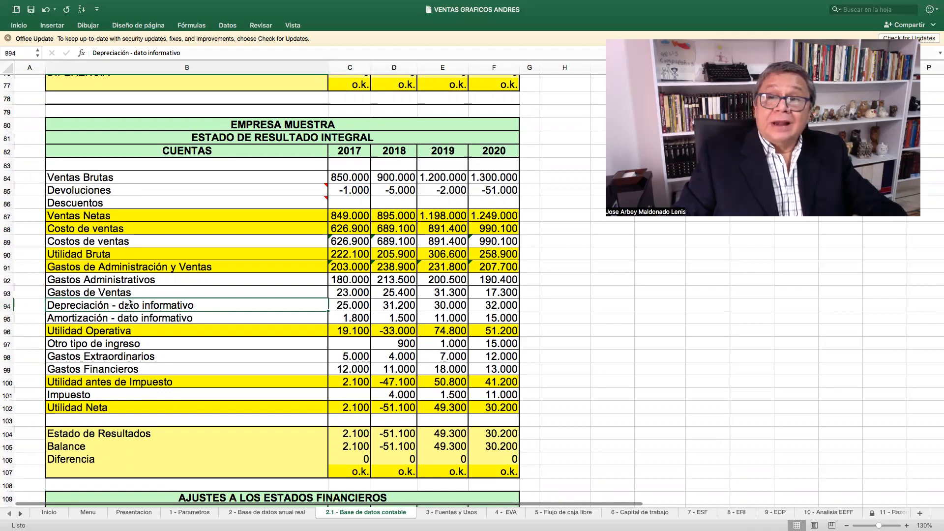
left_click(337, 306)
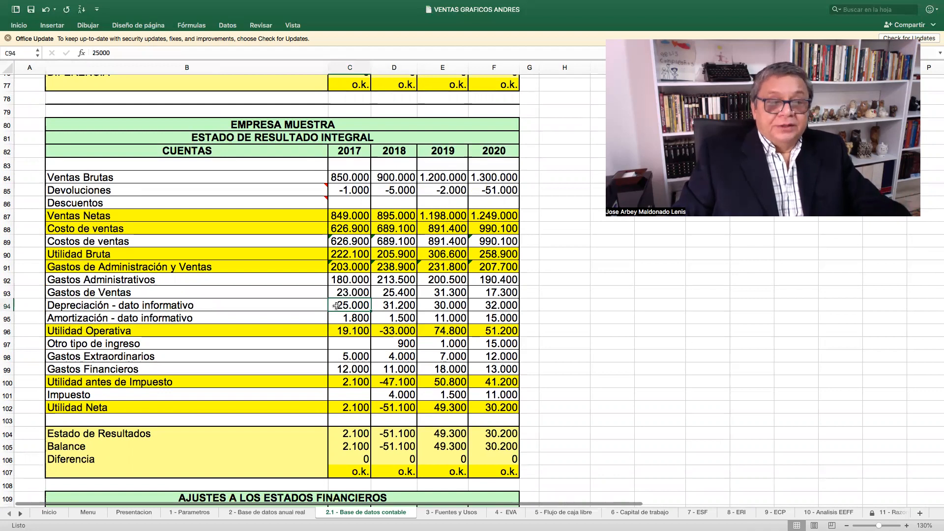
left_click(350, 279)
left_click(349, 293)
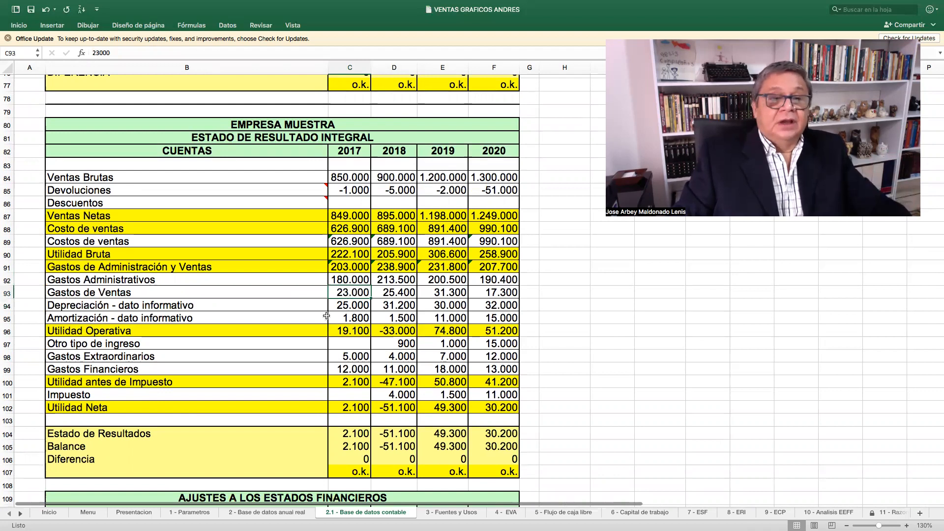
left_click(342, 306)
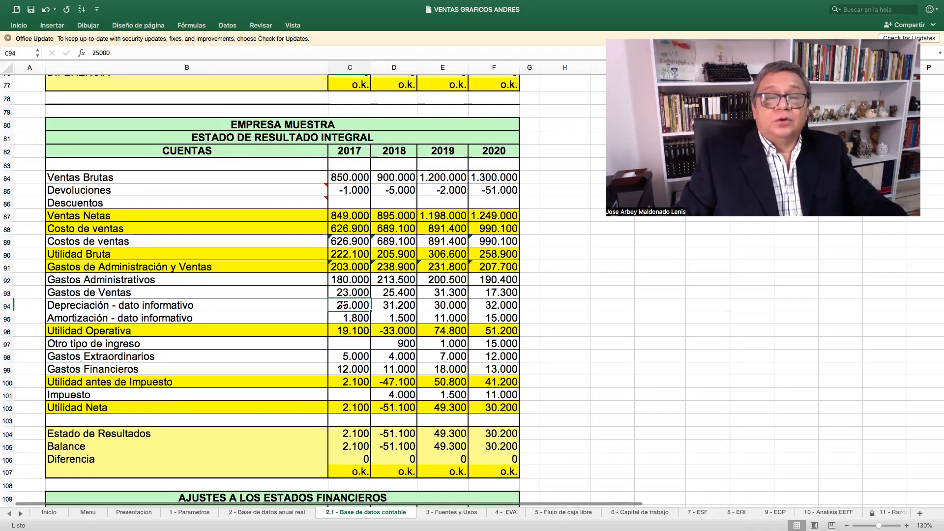
left_click(198, 318)
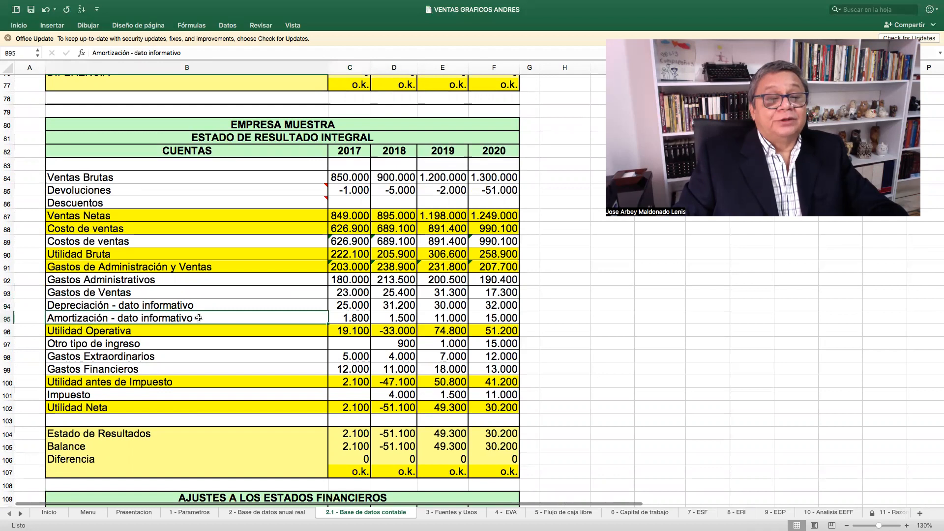
left_click(341, 318)
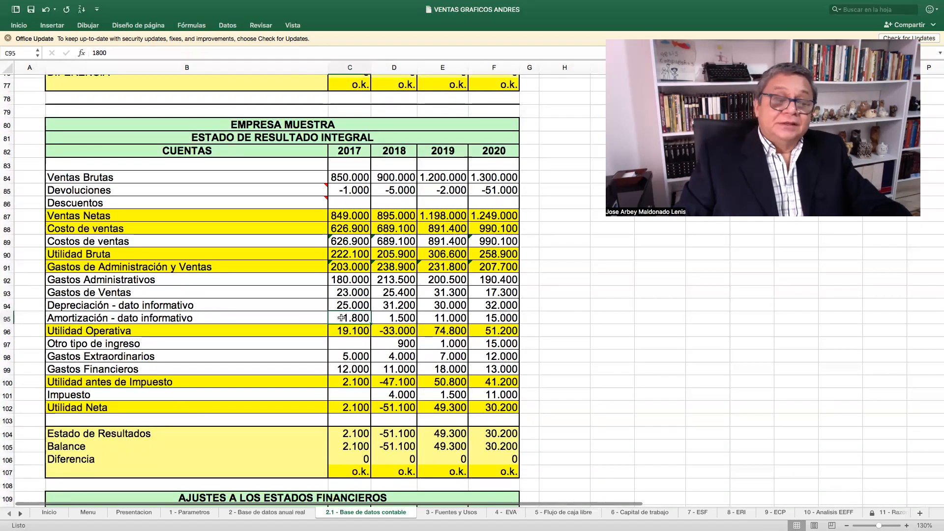
left_click(355, 280)
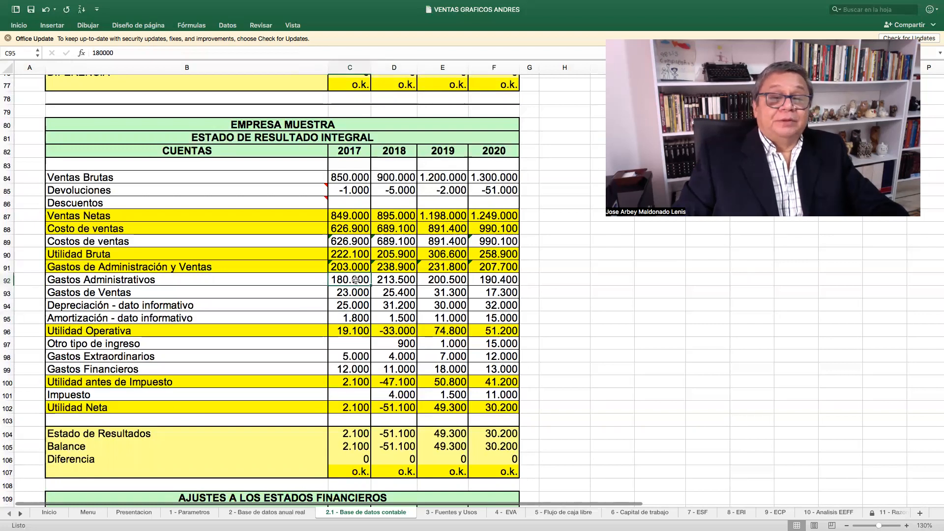
- Inspect the 2017 Gastos de Ventas entry and the 2017 Estado de Resultados formula in the income statement check block
left_click(353, 293)
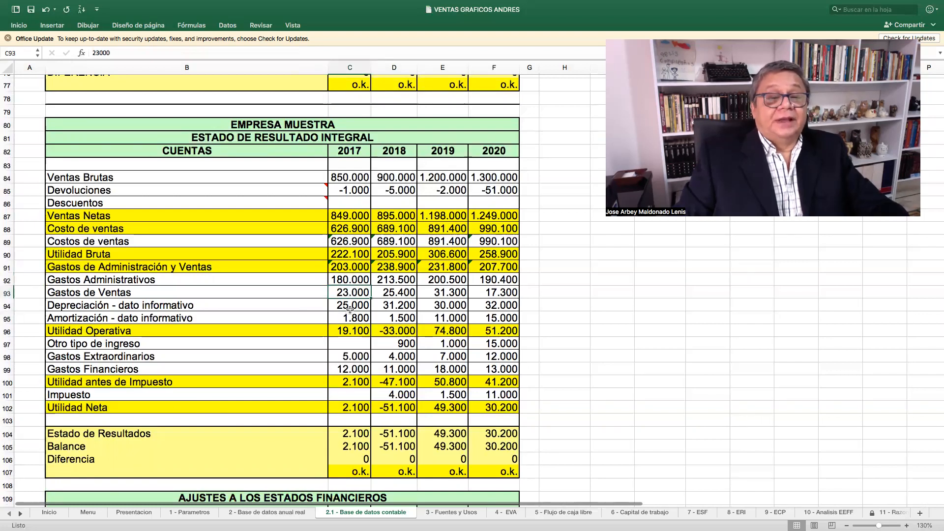
scroll(350, 310, "down", 3)
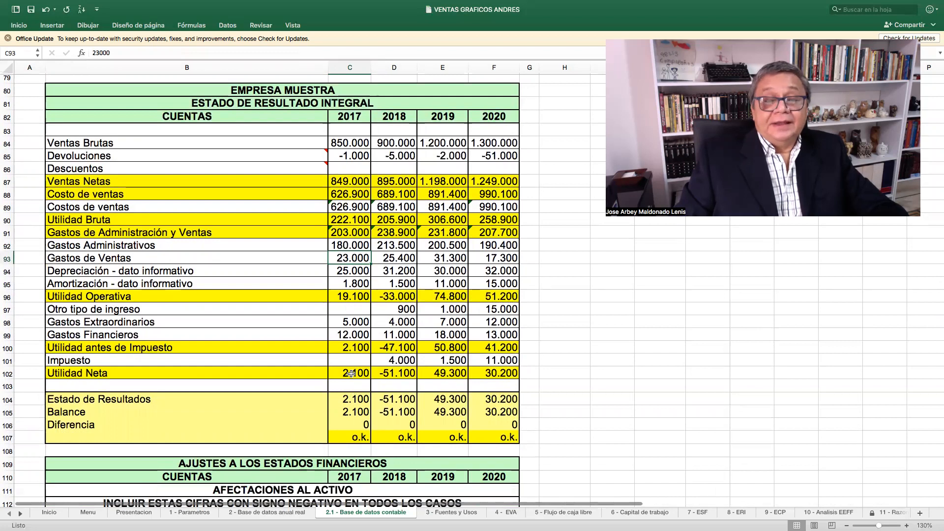
left_click(349, 398)
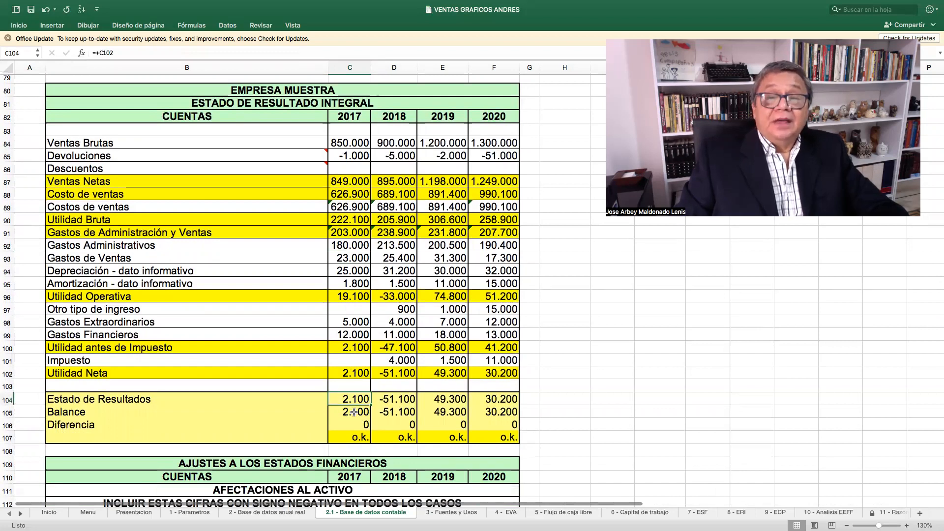
- Locate the Resultados del Ejercicio row under Patrimonio and inspect its 2017 entry
scroll(344, 357, "up", 9)
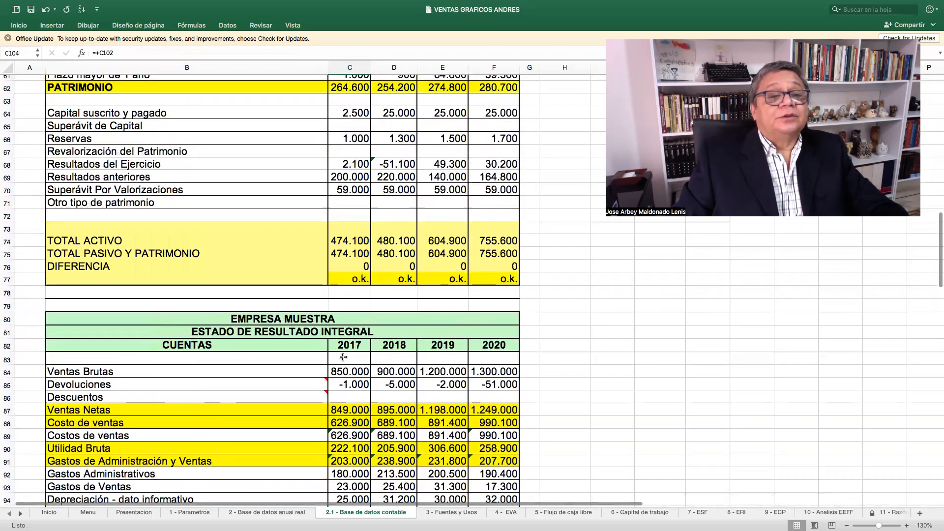
scroll(343, 357, "up", 1)
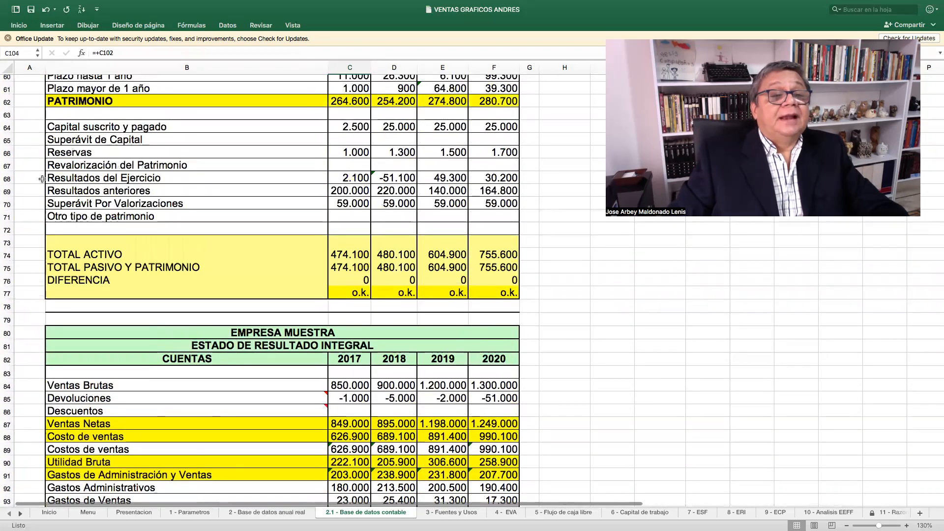
left_click(7, 179)
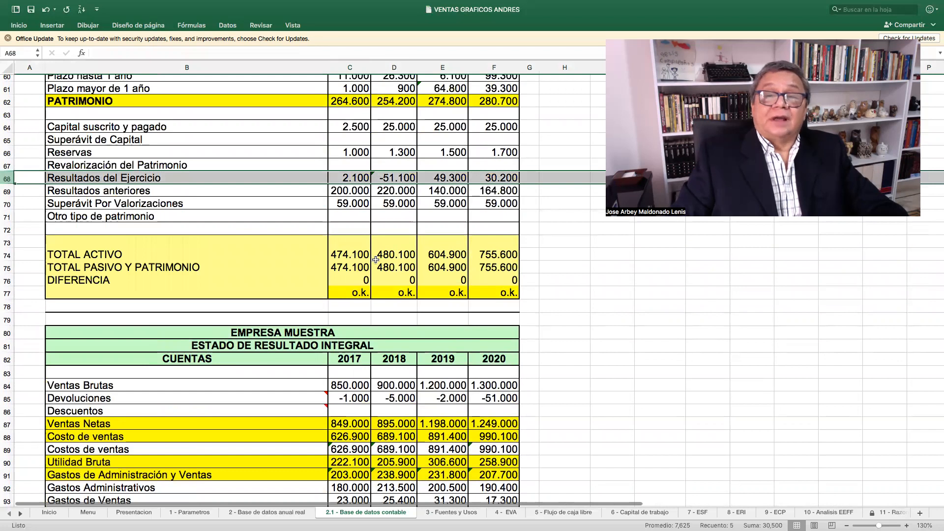
left_click(355, 179)
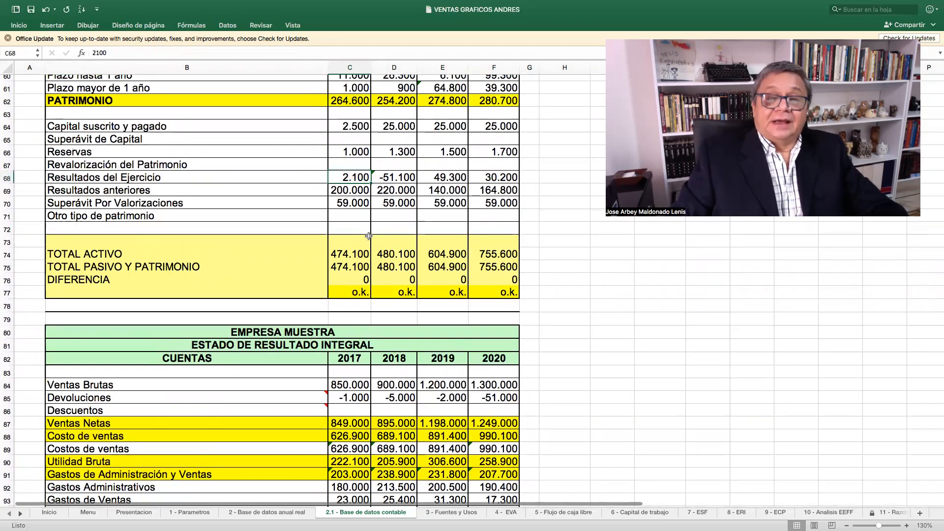
- Inspect the 2017 formulas for Utilidad Neta, Diferencia and the check row of the income statement
scroll(369, 236, "down", 10)
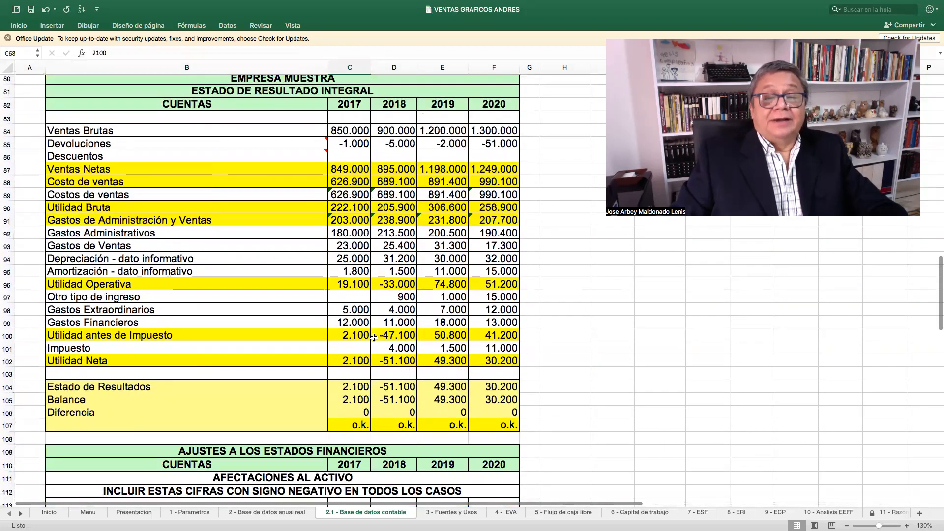
left_click(367, 362)
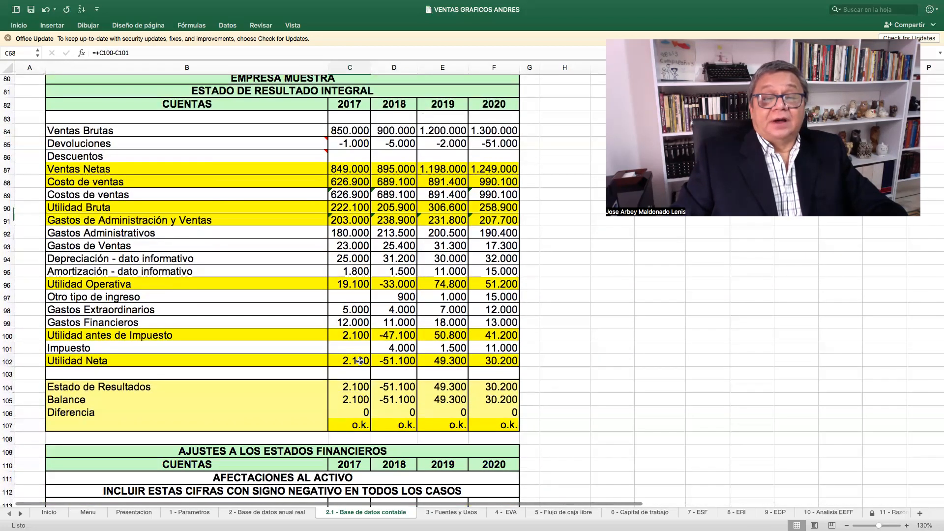
left_click(361, 414)
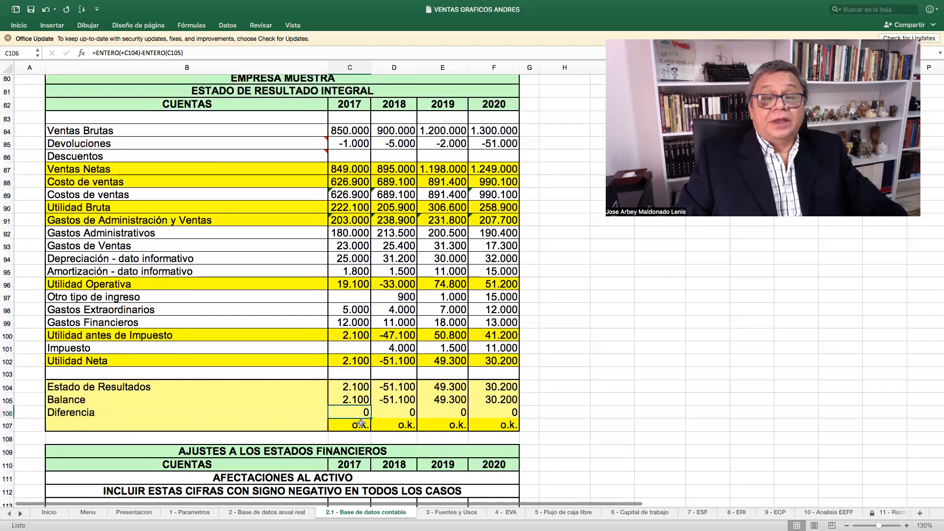
left_click(359, 424)
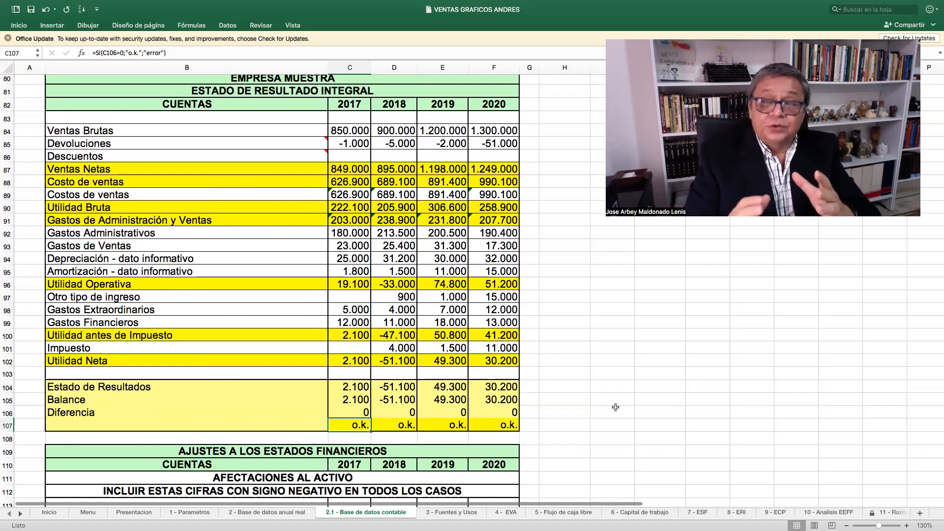
- Look over Afectaciones al Activo under Ajustes a los Estados Financieros, from Deudores Comerciales through Propiedad, Planta y Equipo to Inventarios
scroll(573, 407, "down", 3)
scroll(574, 408, "down", 3)
key("Down")
key("Down")
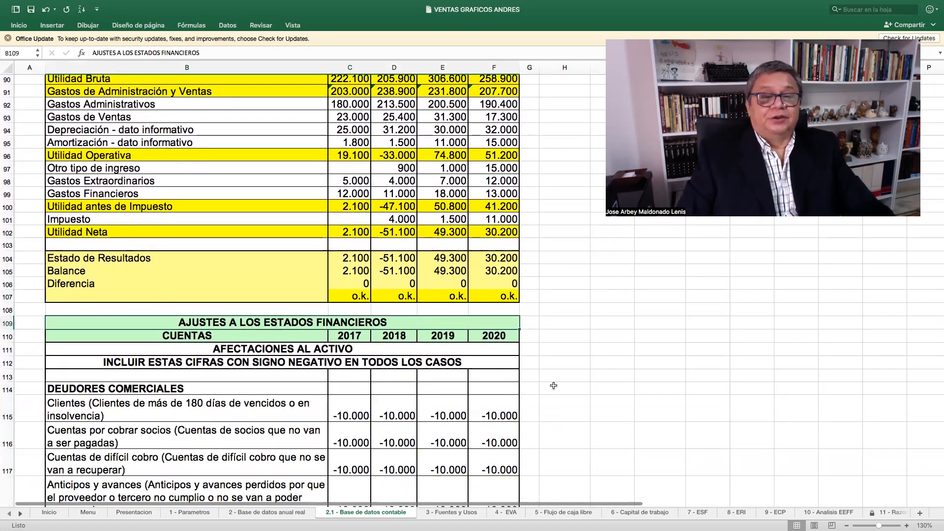
left_click(359, 350)
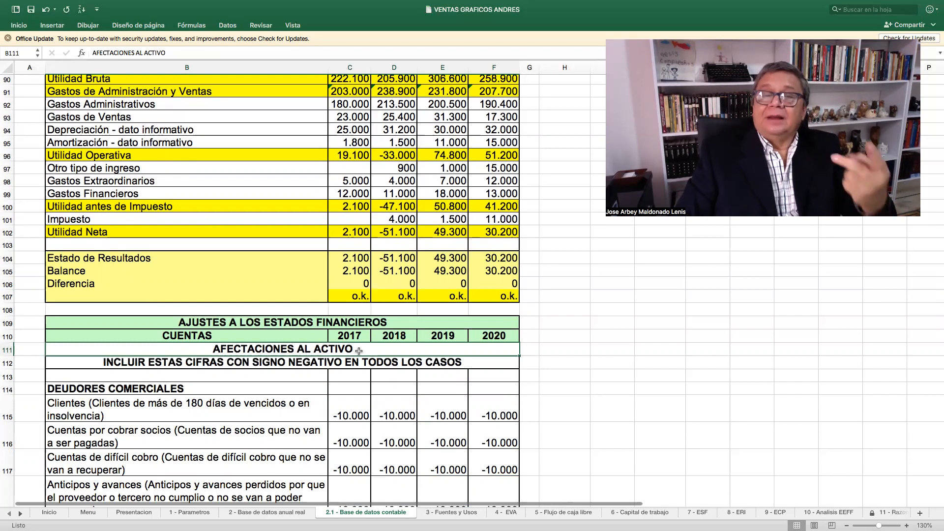
scroll(359, 351, "down", 6)
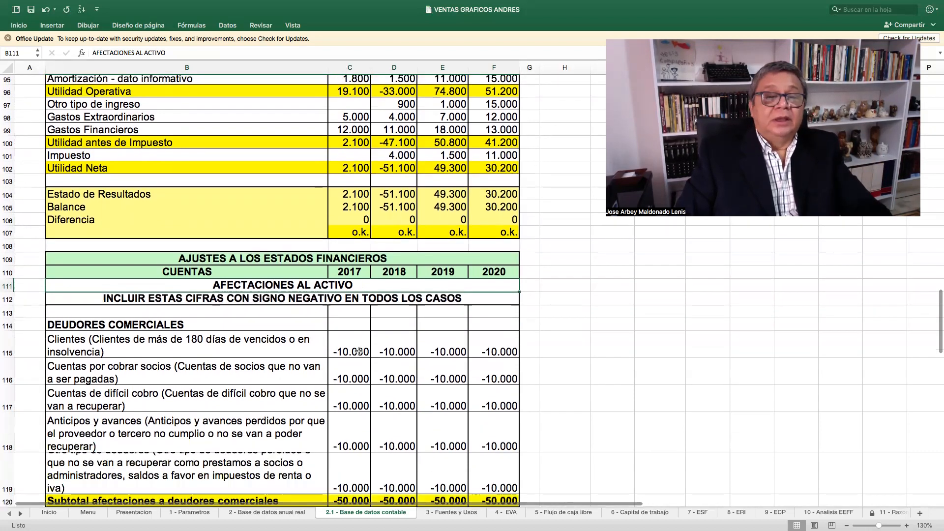
scroll(359, 351, "down", 9)
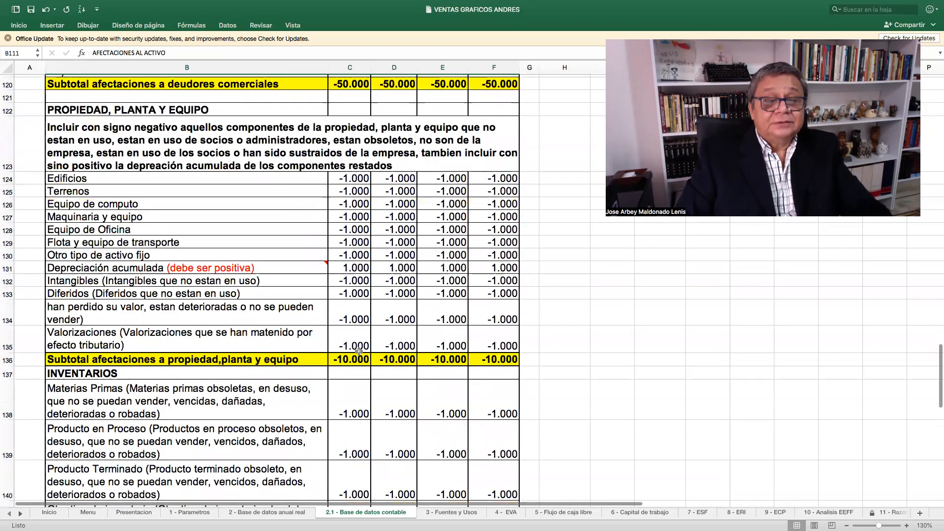
scroll(359, 350, "down", 9)
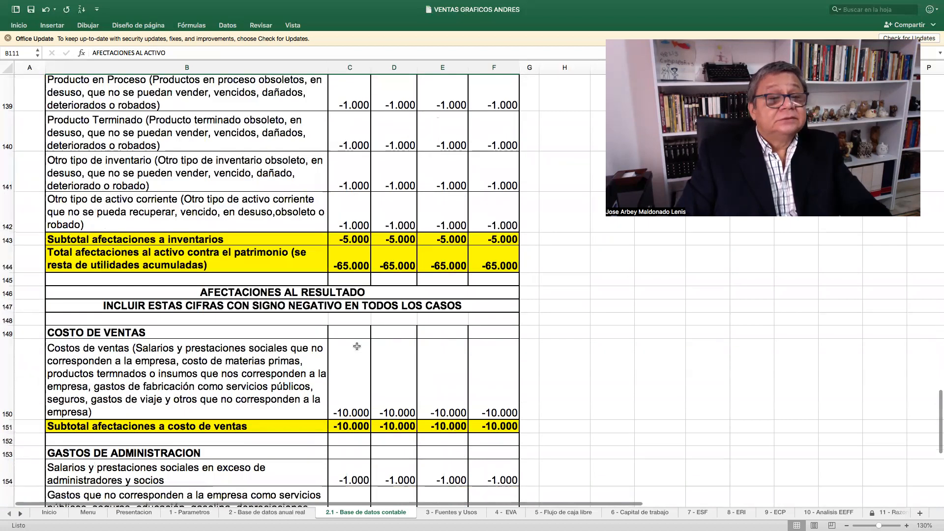
- Look over the Afectaciones al Resultado heading, its negative-sign instruction and the Costo de Ventas adjustments
left_click(320, 293)
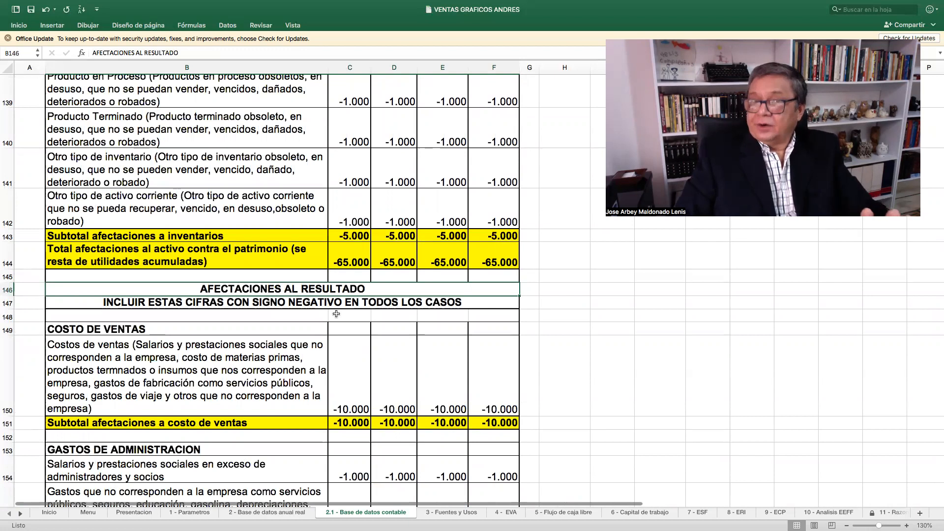
scroll(333, 332, "down", 5)
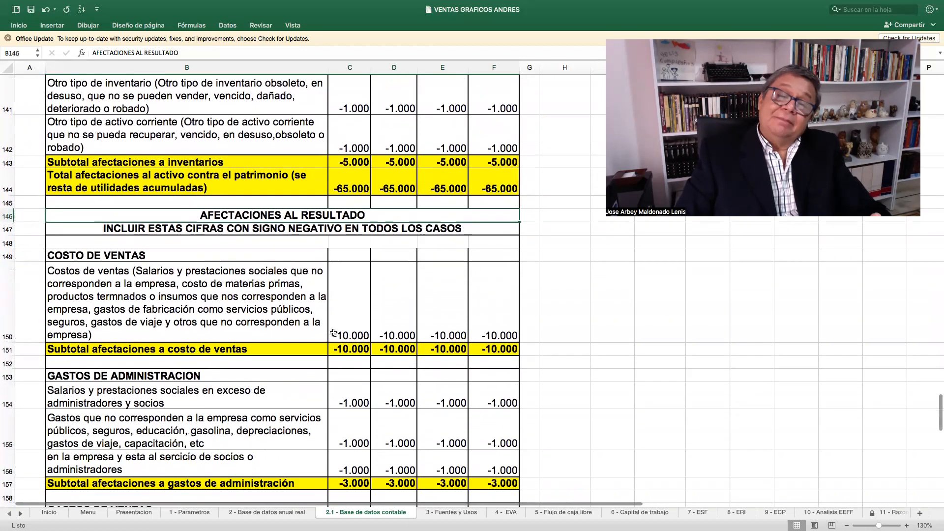
scroll(333, 333, "down", 1)
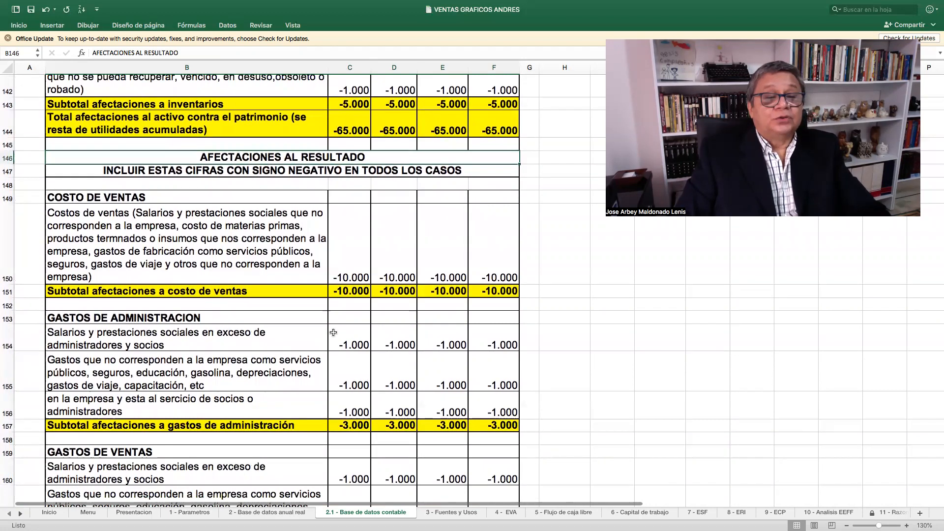
- Increase the height of row 162 under Gastos de Ventas to fit its full description
scroll(333, 332, "down", 5)
scroll(334, 333, "down", 3)
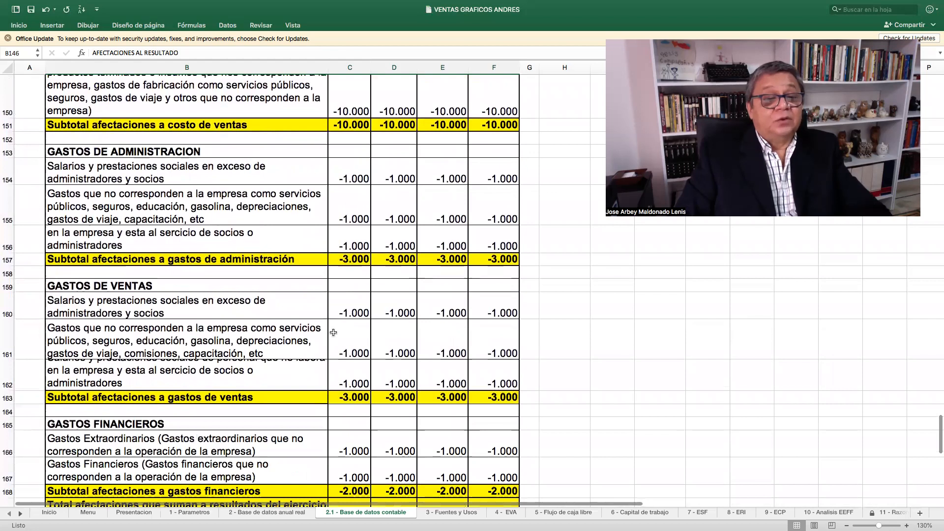
left_click_drag(8, 391, 8, 403)
- Return to Afectaciones al Activo and examine the Deudores Comerciales heading and the instruction to enter figures with a negative sign
scroll(384, 341, "up", 10)
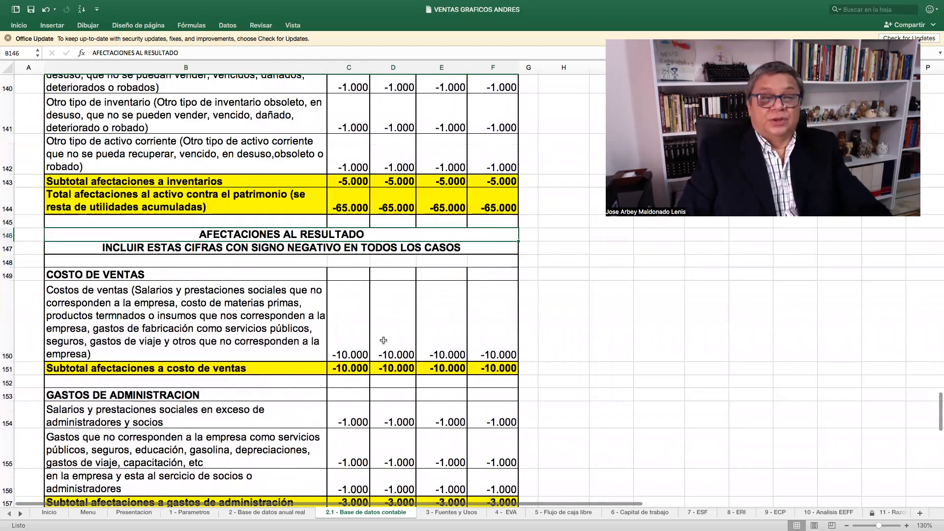
scroll(384, 340, "up", 8)
scroll(383, 341, "up", 8)
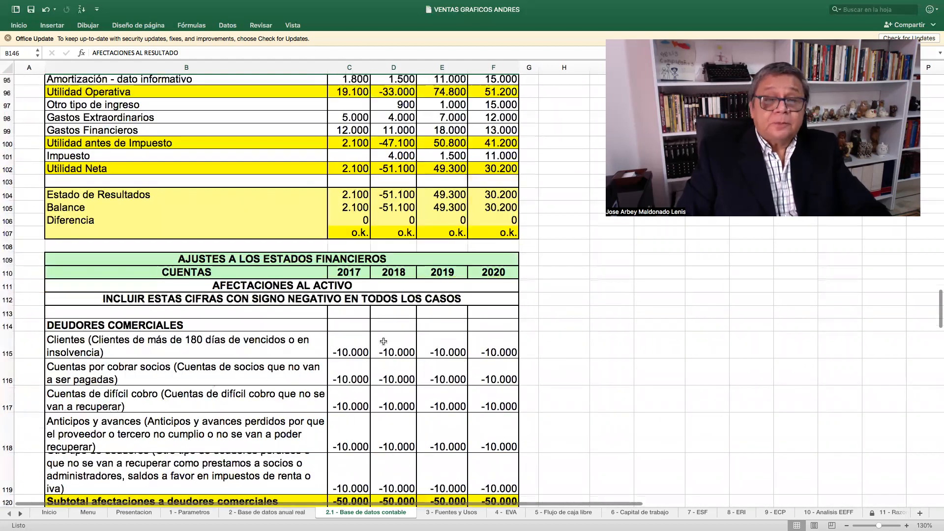
left_click(199, 324)
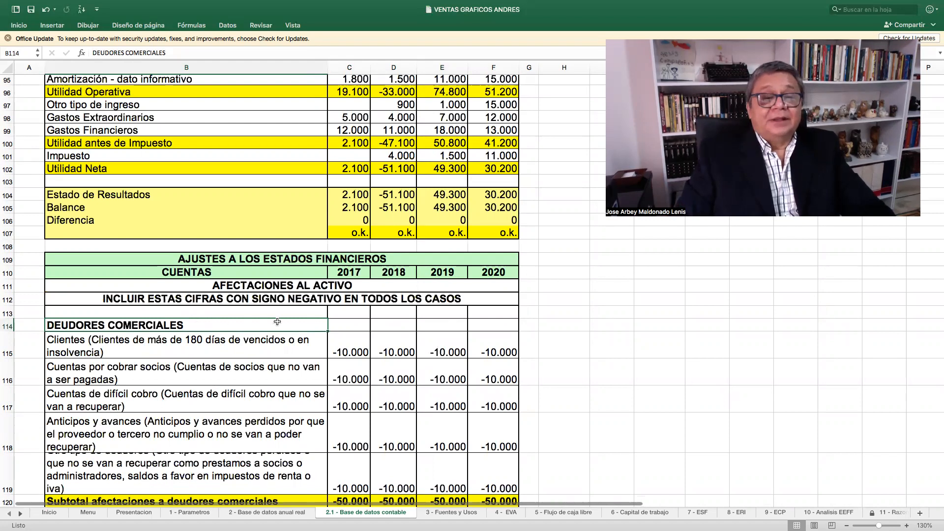
left_click(339, 298)
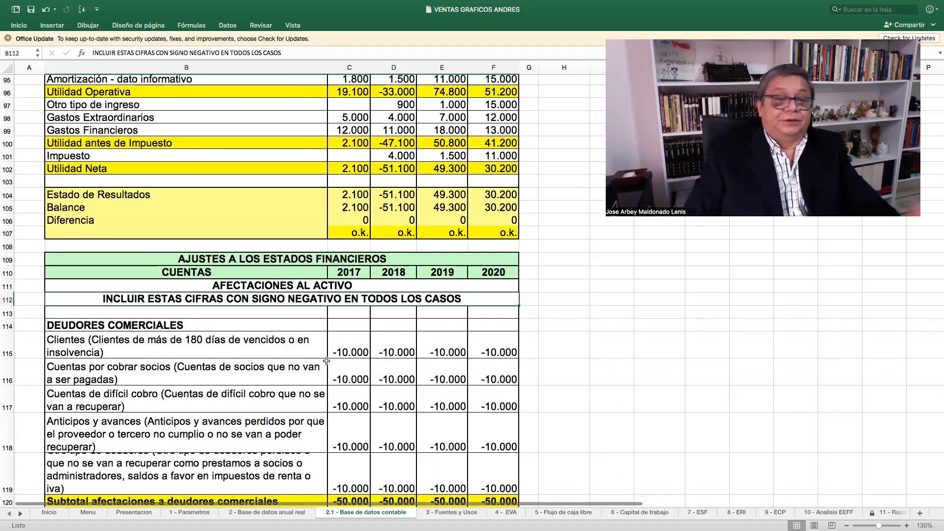
- Examine the descriptions of Clientes, Cuentas por cobrar socios and Cuentas de difícil cobro under Deudores Comerciales
left_click(256, 348)
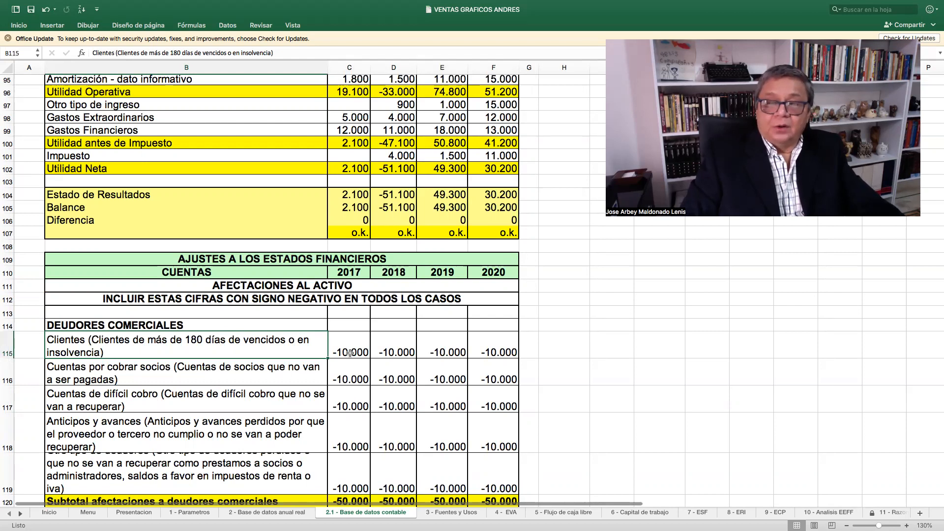
left_click(277, 379)
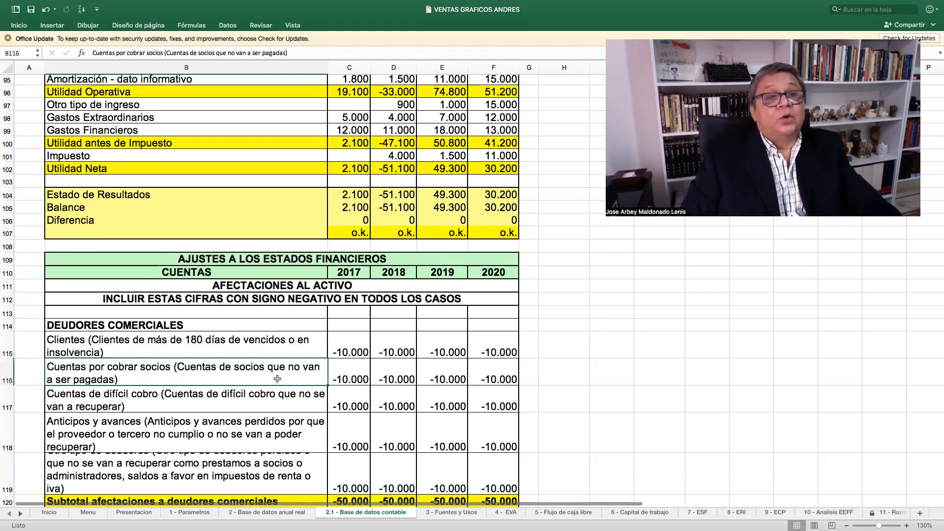
scroll(292, 382, "down", 5)
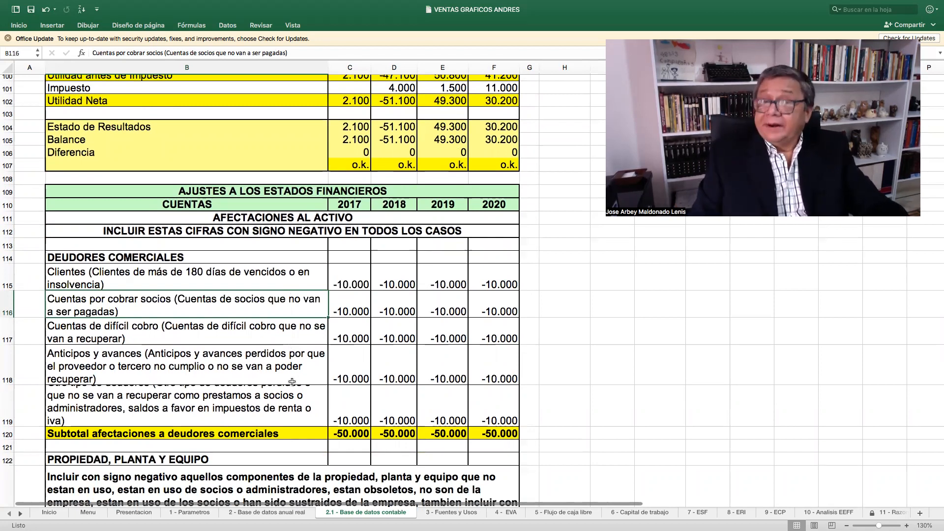
left_click(260, 344)
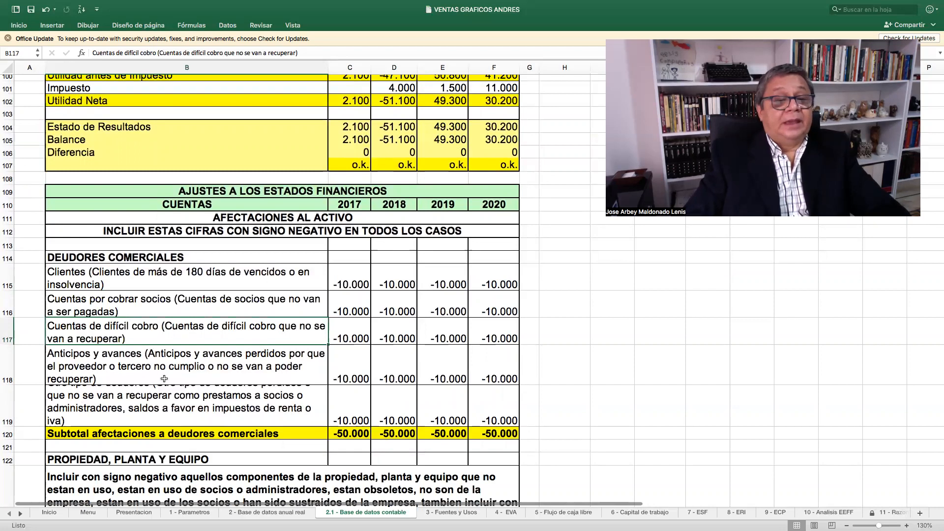
- Increase the height of the Otro tipo de deudores row to fit its description, and examine it alongside Anticipos y avances
left_click_drag(10, 426, 9, 438)
left_click(189, 367)
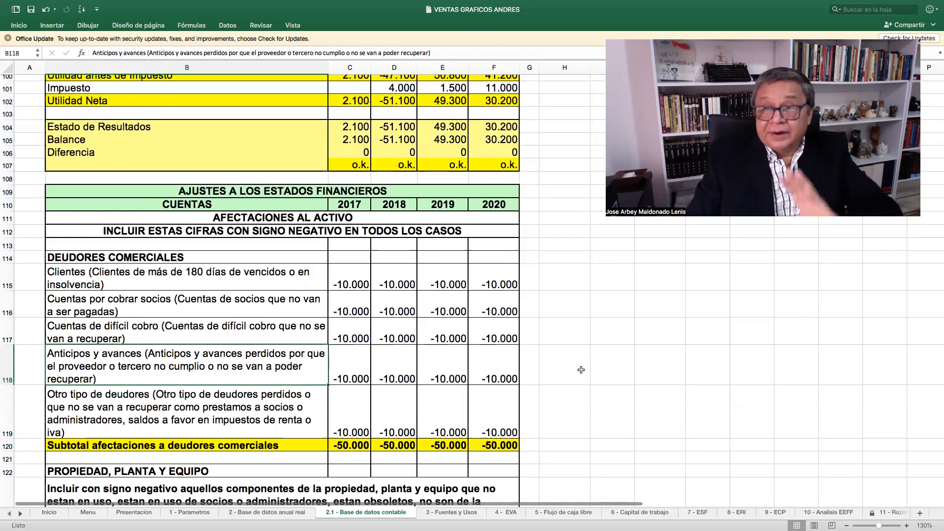
key("Down")
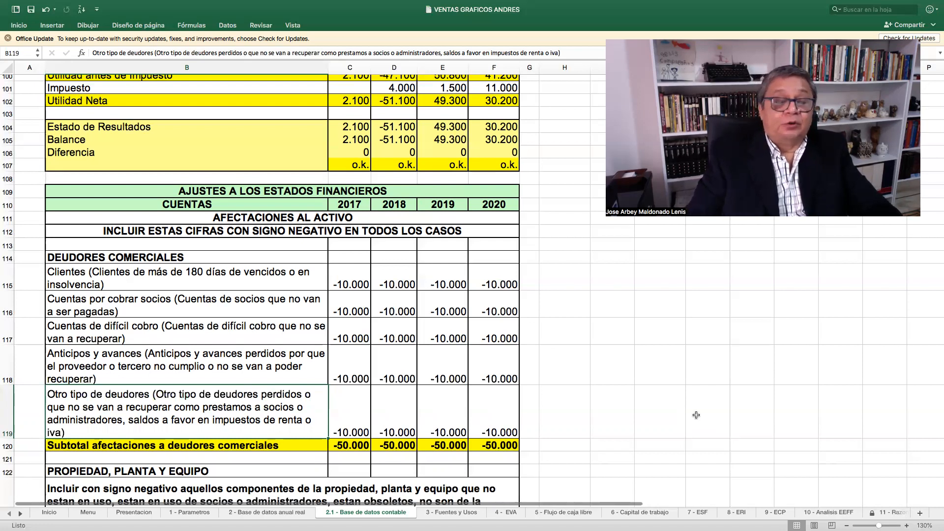
left_click(364, 431)
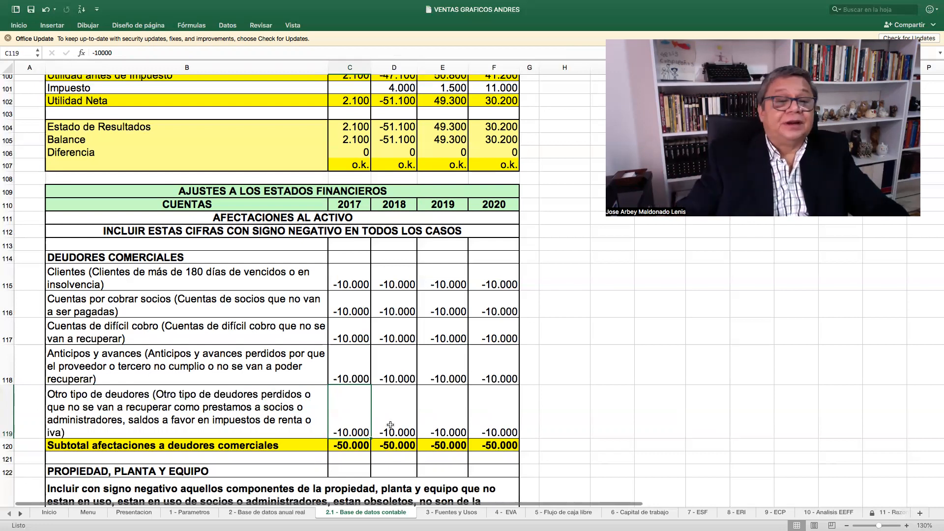
- Inspect the 2020 Clientes balance in the Estado de Situación Financiera and look over the accounts down to the income statement
scroll(388, 430, "up", 5)
scroll(388, 429, "up", 12)
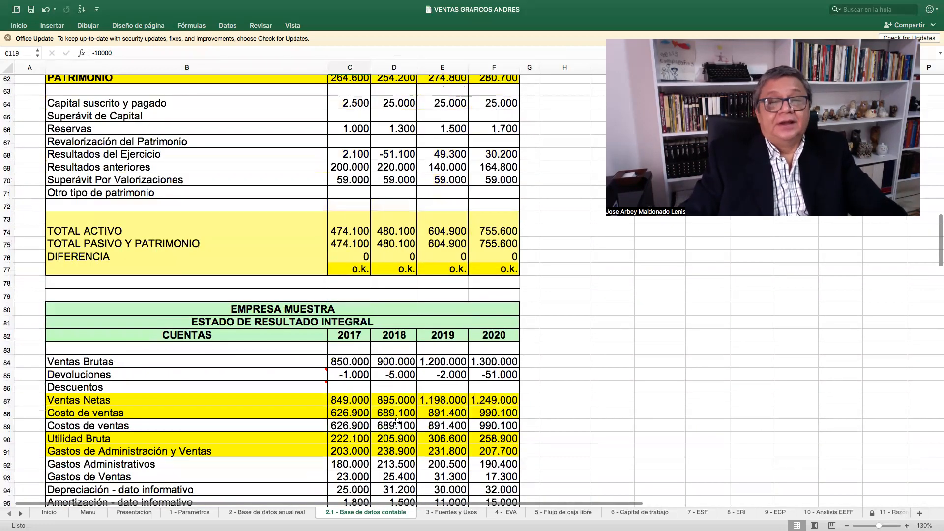
scroll(396, 422, "up", 14)
scroll(397, 422, "up", 12)
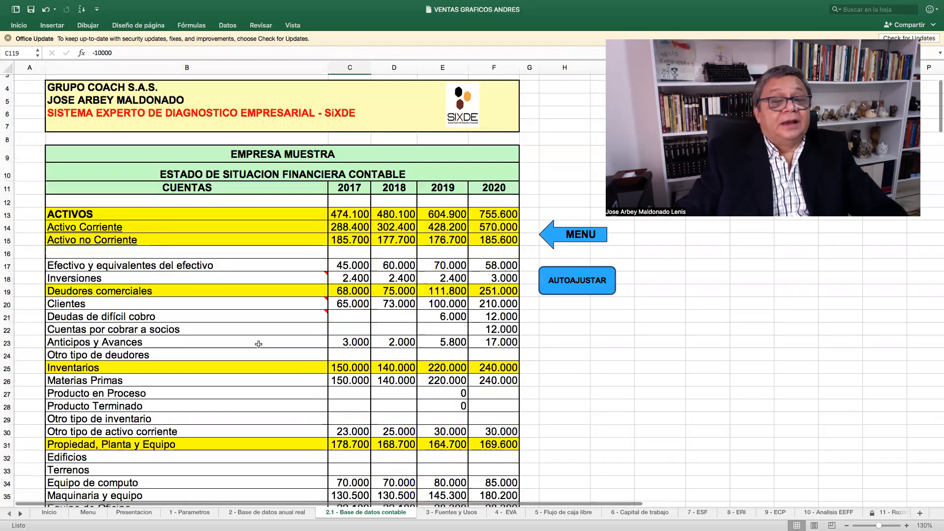
left_click(484, 310)
scroll(485, 378, "down", 15)
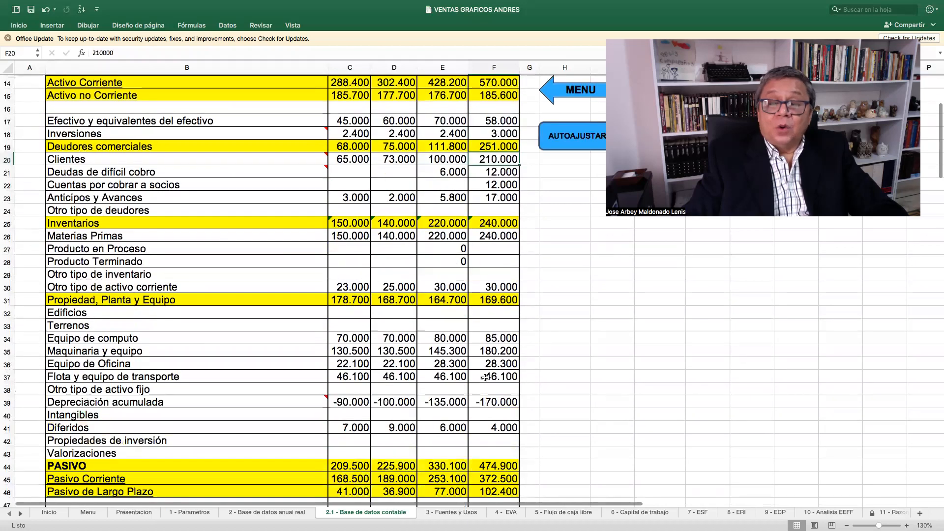
scroll(485, 377, "down", 9)
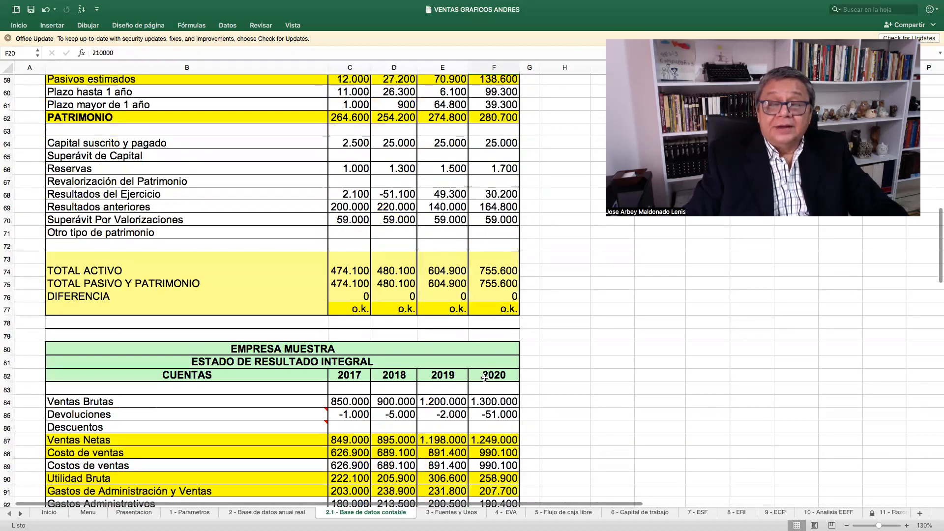
- Return to the Ajustes a los Estados Financieros and inspect the 2020 Clientes adjustment under Deudores Comerciales
scroll(485, 377, "down", 17)
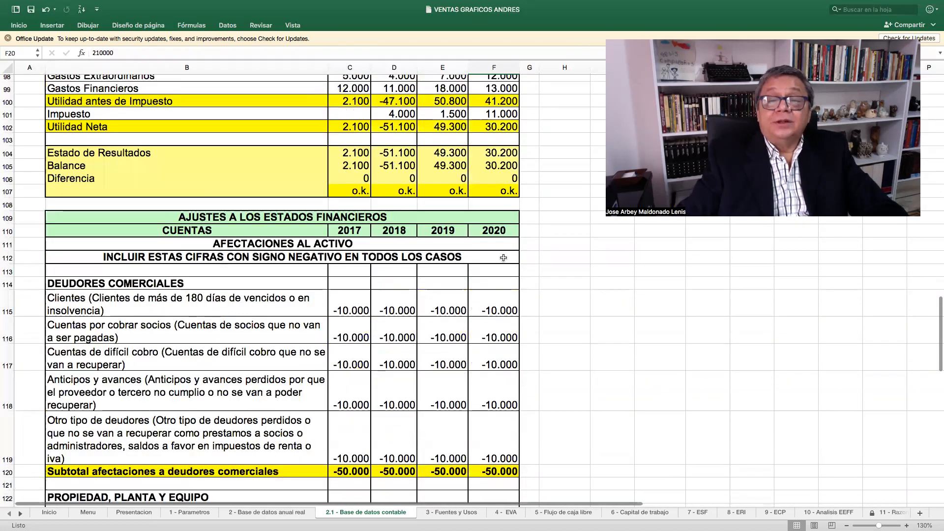
scroll(499, 250, "down", 2)
left_click(500, 248)
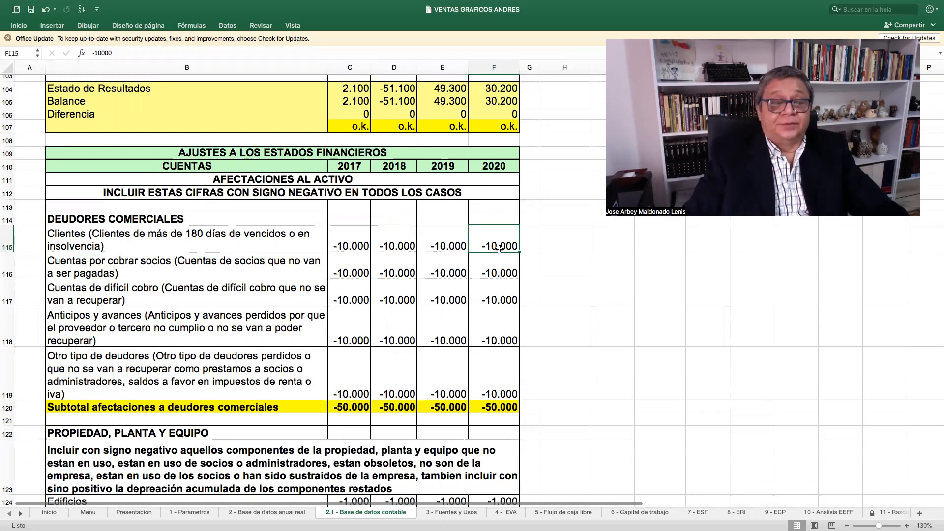
- Examine the Propiedad, Planta y Equipo instructions and its Depreciación acumulada, Intangibles and Diferidos adjustment rows
scroll(445, 396, "down", 5)
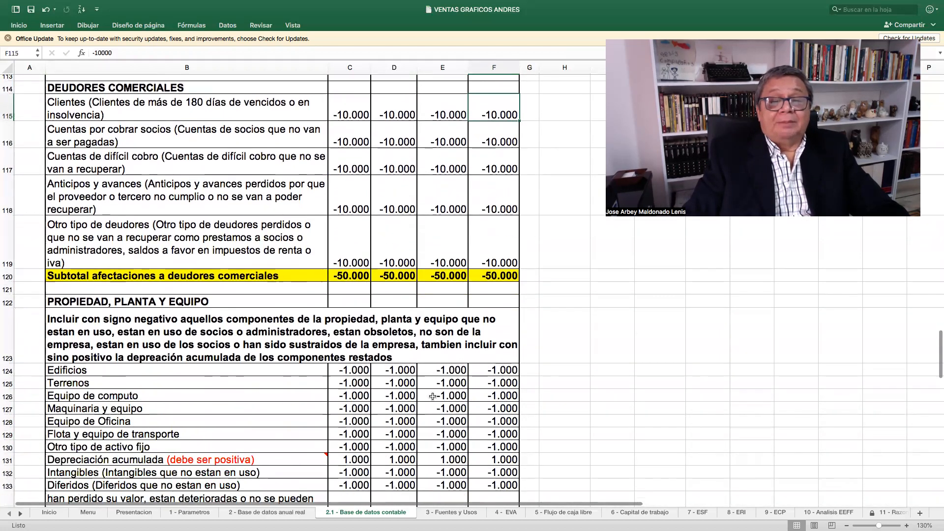
scroll(432, 397, "down", 2)
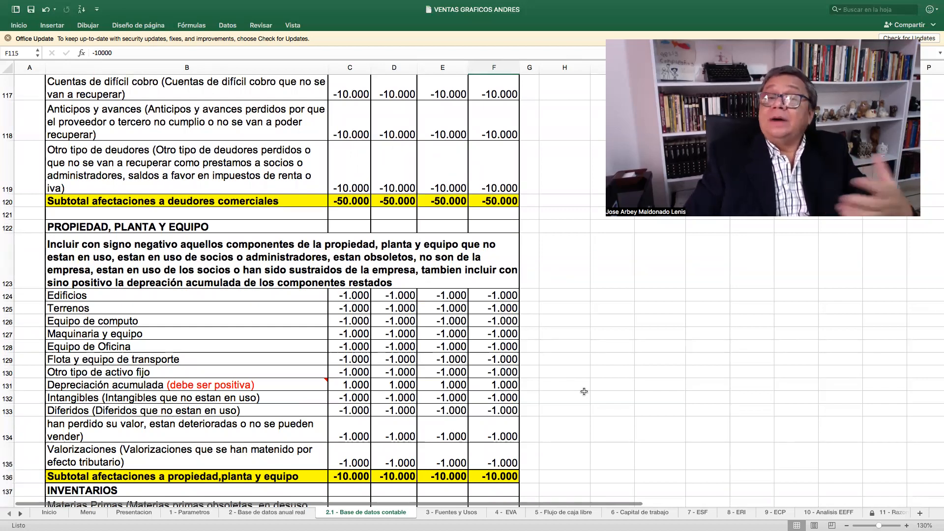
scroll(549, 404, "down", 1)
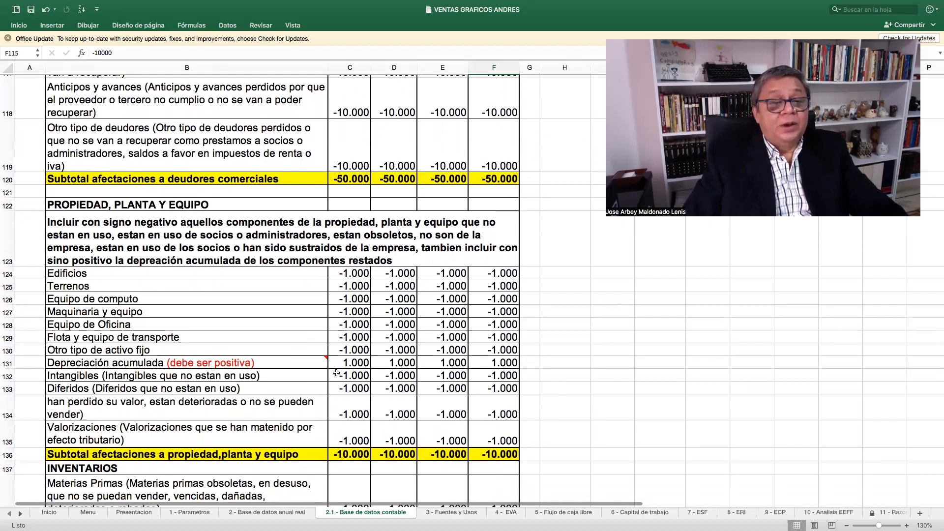
left_click(349, 362)
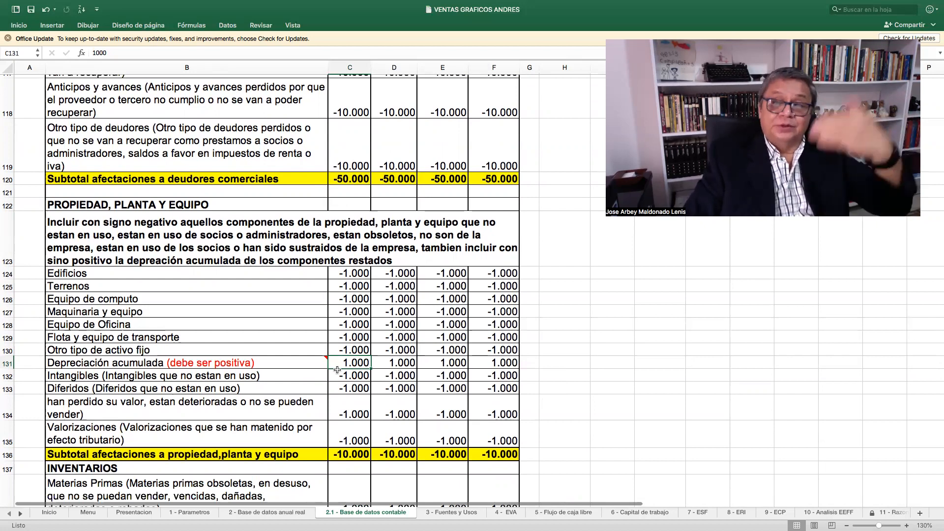
left_click(296, 377)
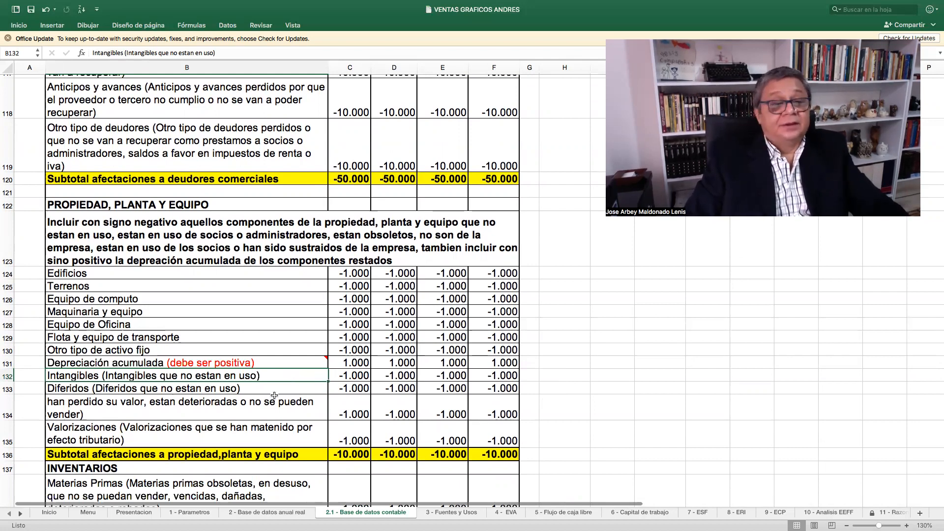
left_click(280, 392)
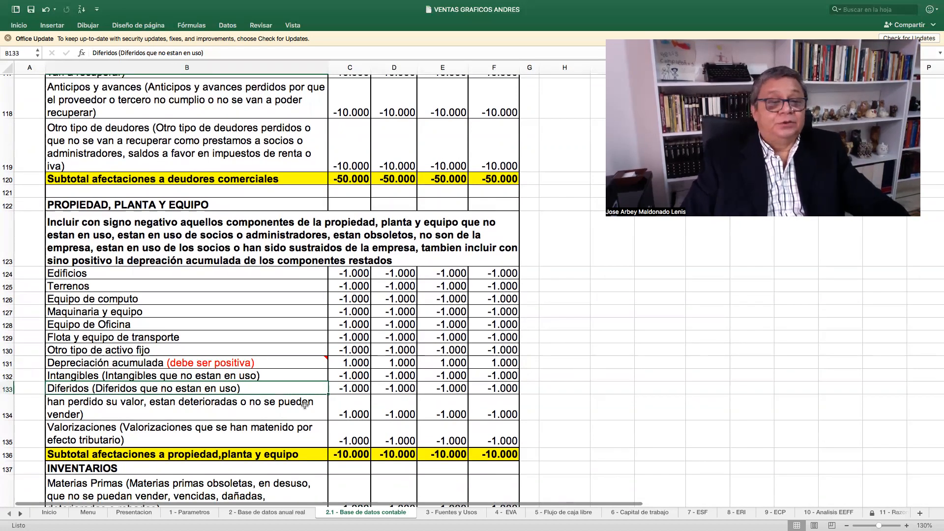
- Increase the height of the Propiedades de inversión adjustment row to fit its full description, and examine it alongside Valorizaciones
left_click(245, 422)
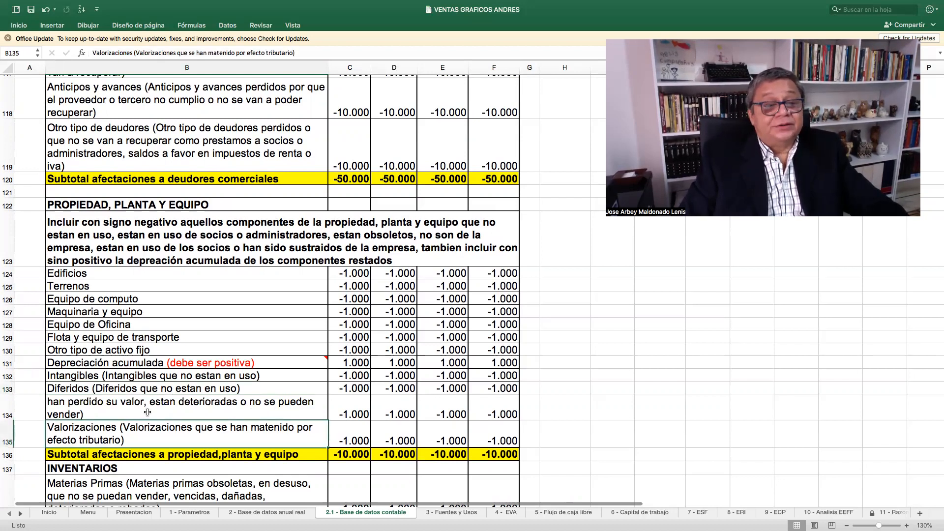
double_click(11, 421)
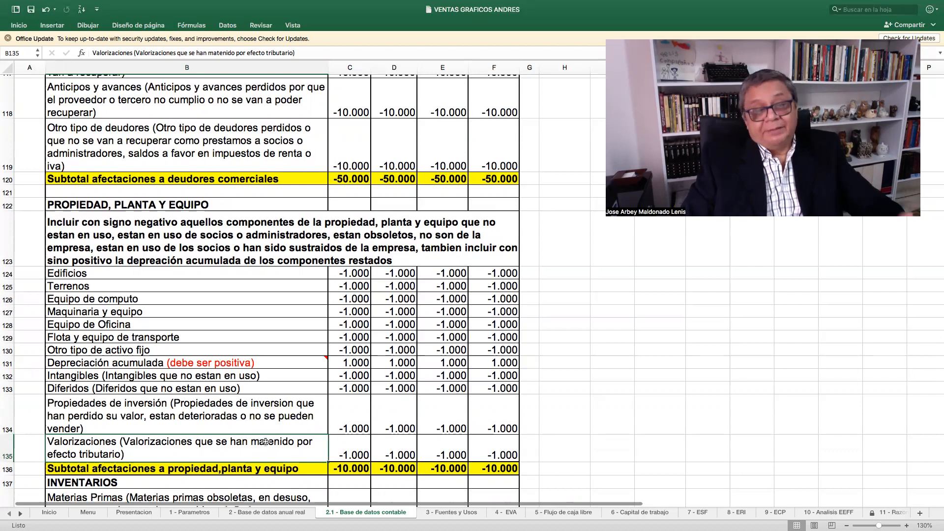
left_click(268, 417)
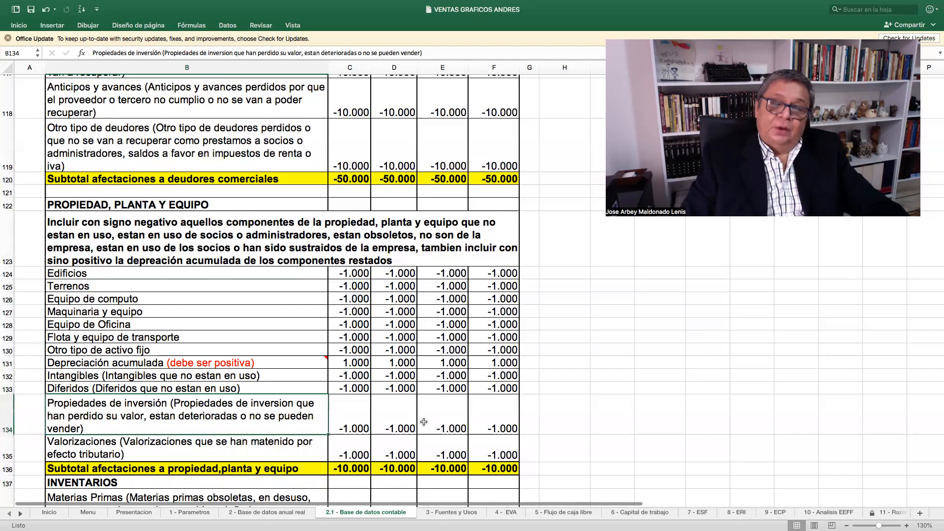
- Go back to the balance sheet and inspect the 2017 and 2020 Equipo de computo balances
scroll(424, 422, "up", 15)
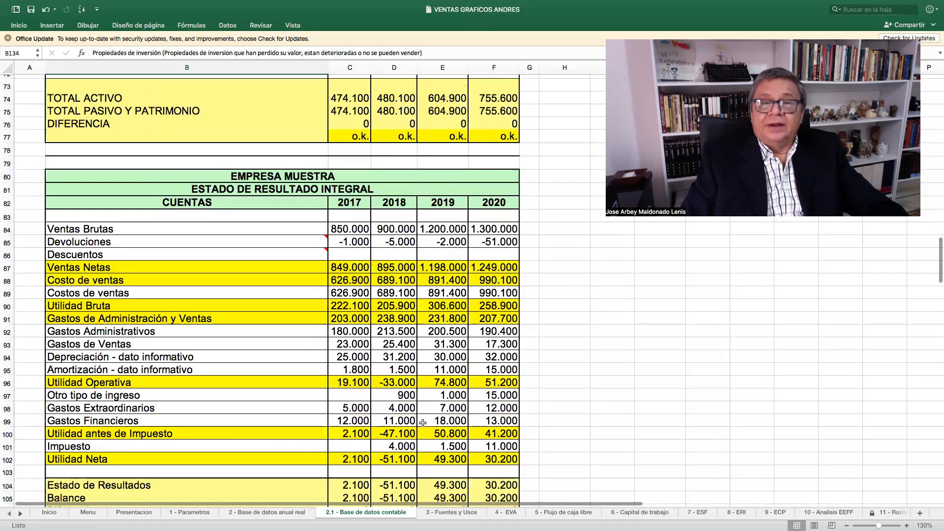
scroll(422, 423, "up", 13)
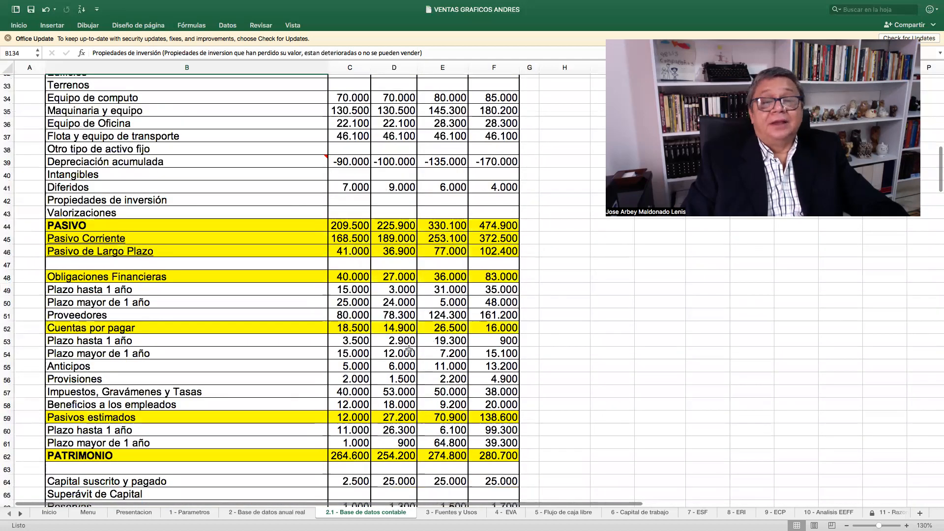
scroll(422, 424, "up", 4)
left_click(355, 258)
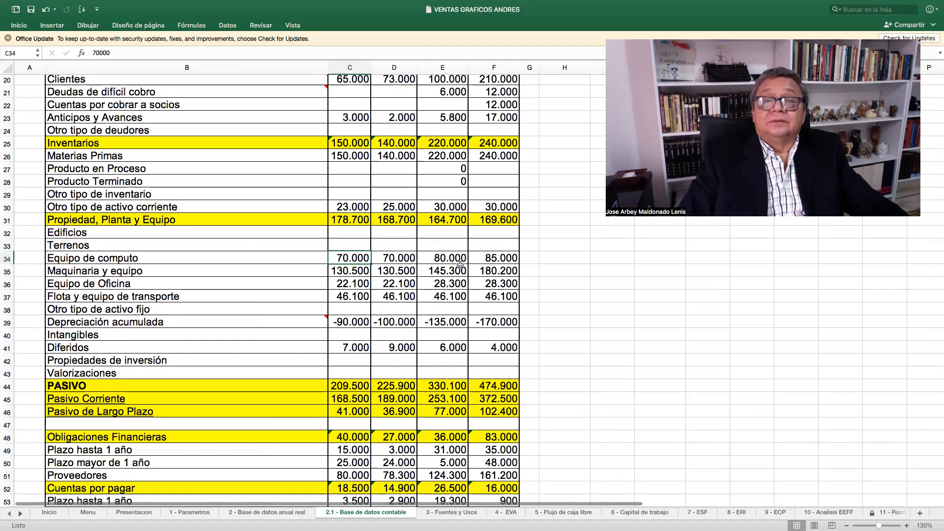
left_click(501, 260)
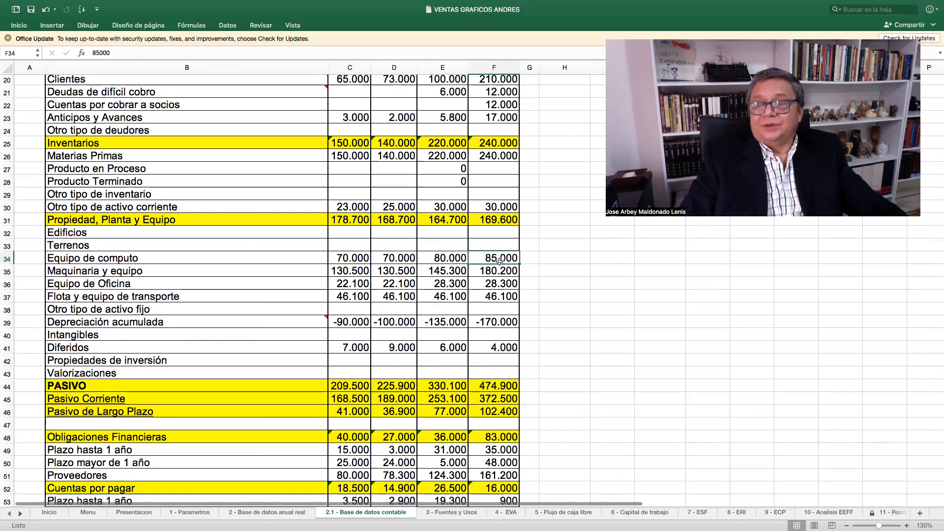
- Return to the Inventarios adjustments and examine each description from Materias Primas through Otro tipo de activo corriente
scroll(499, 261, "down", 14)
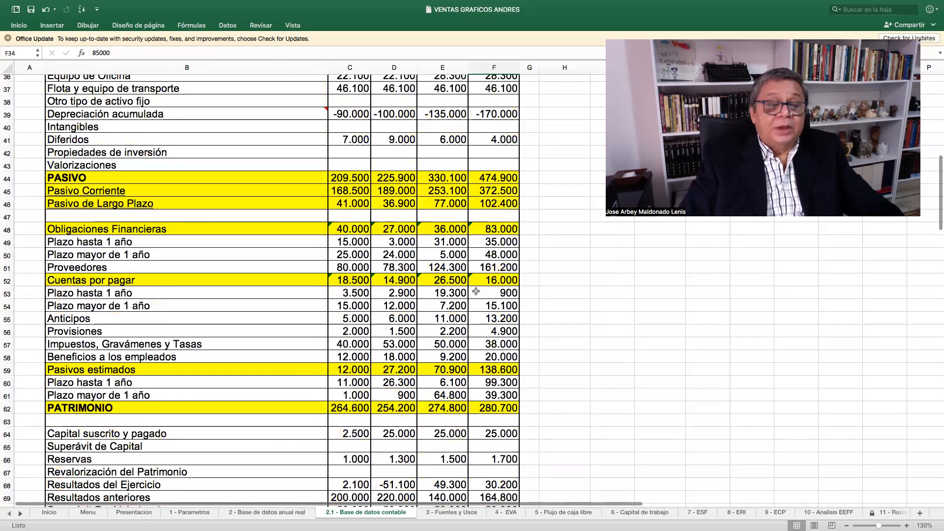
scroll(476, 291, "down", 9)
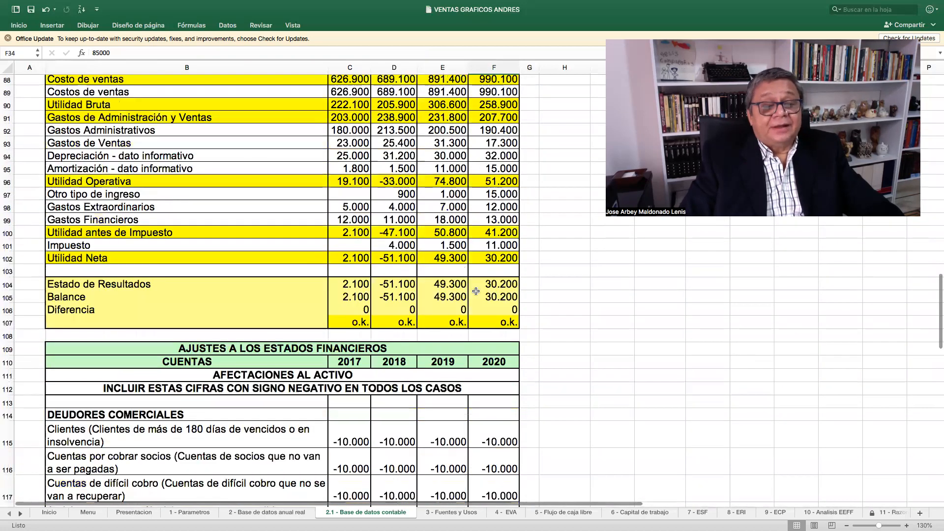
scroll(476, 292, "down", 10)
scroll(476, 291, "down", 5)
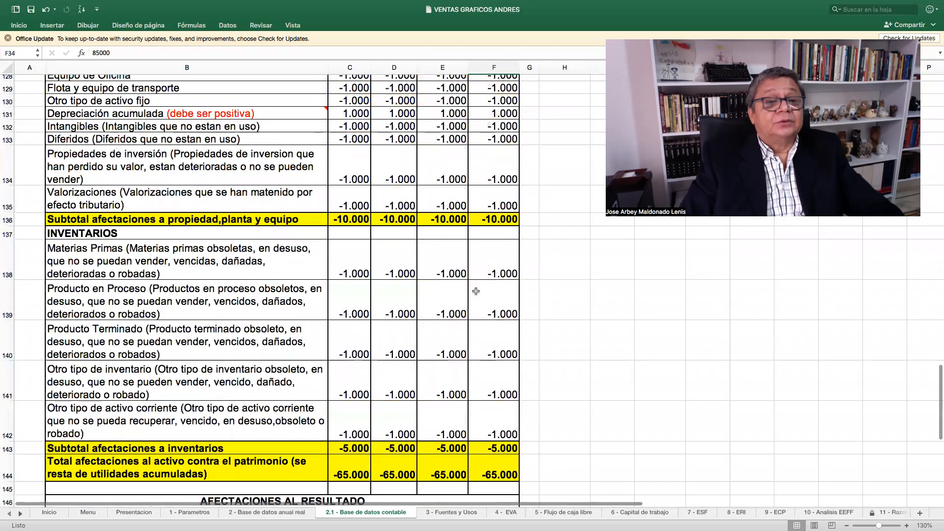
left_click(266, 218)
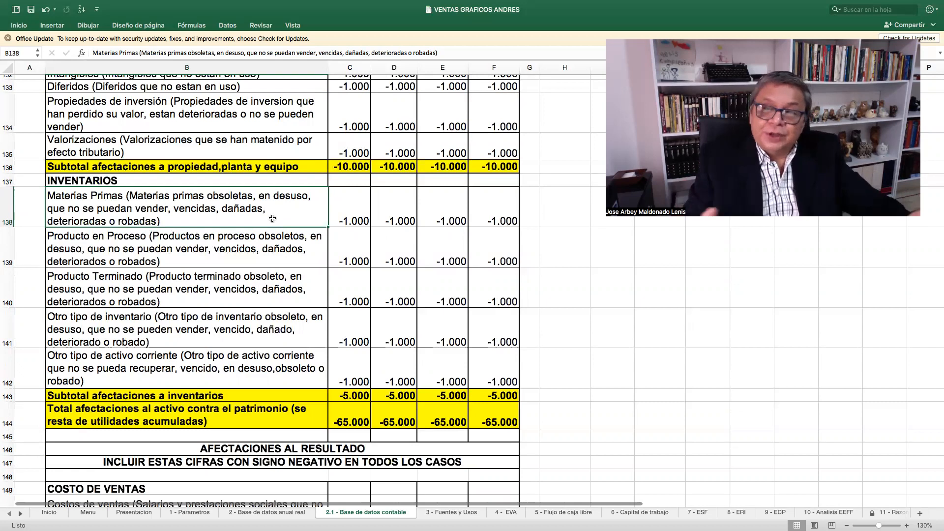
left_click(229, 249)
left_click(251, 288)
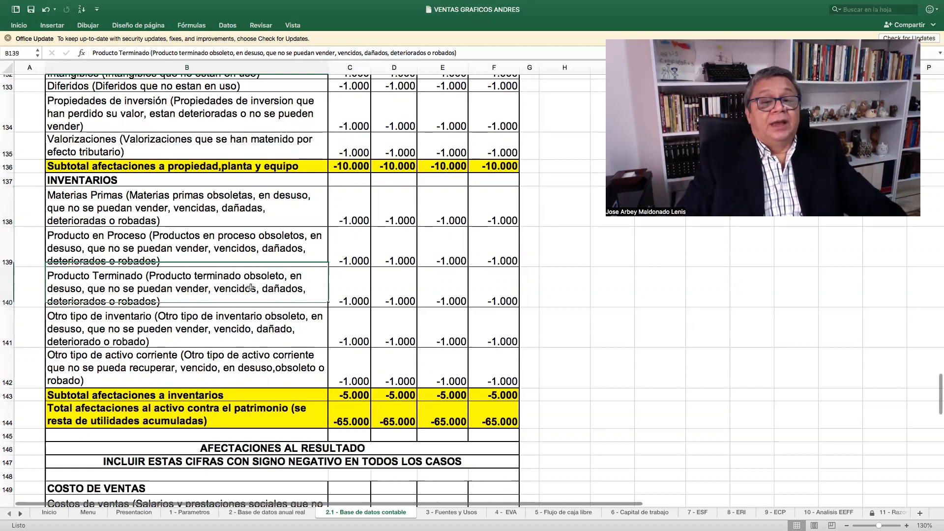
left_click(255, 329)
left_click(279, 359)
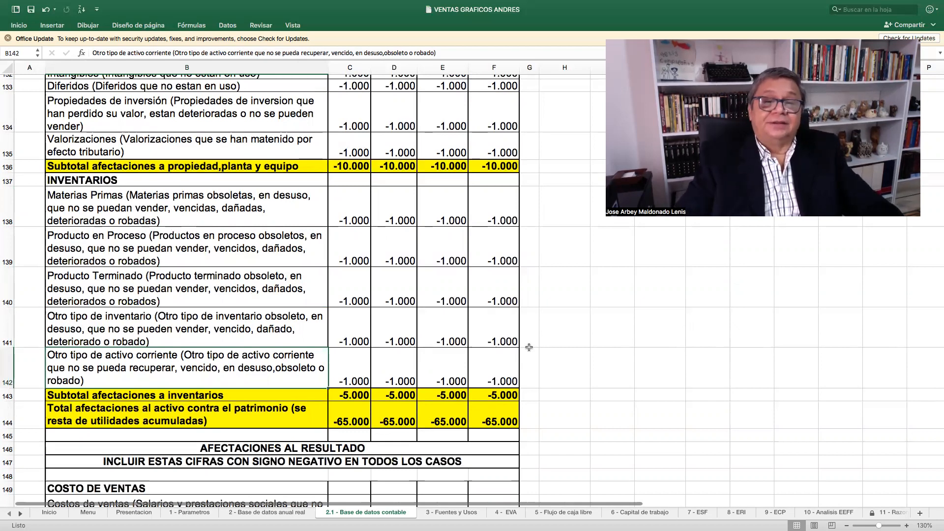
- Go back to the balance sheet and inspect the 2017 inventory accounts from Materias Primas to Otro tipo de inventario
scroll(474, 328, "up", 10)
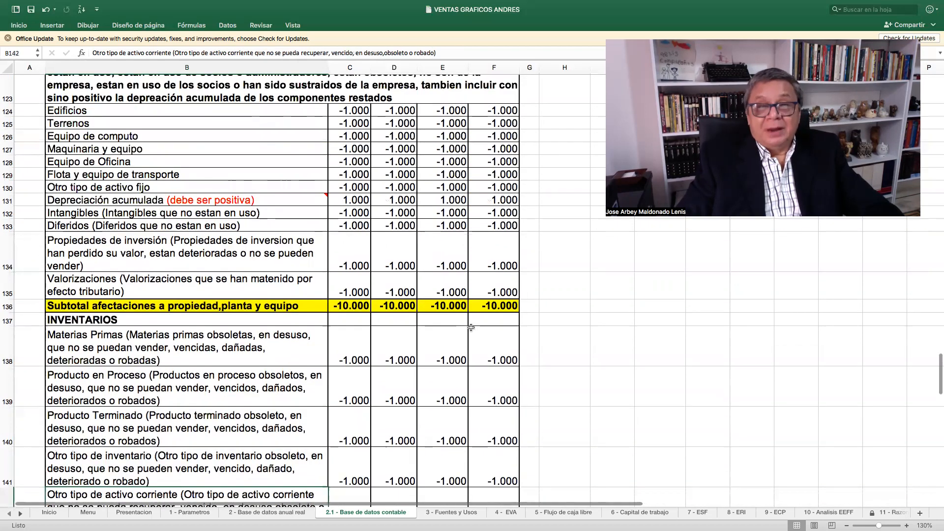
scroll(469, 329, "up", 10)
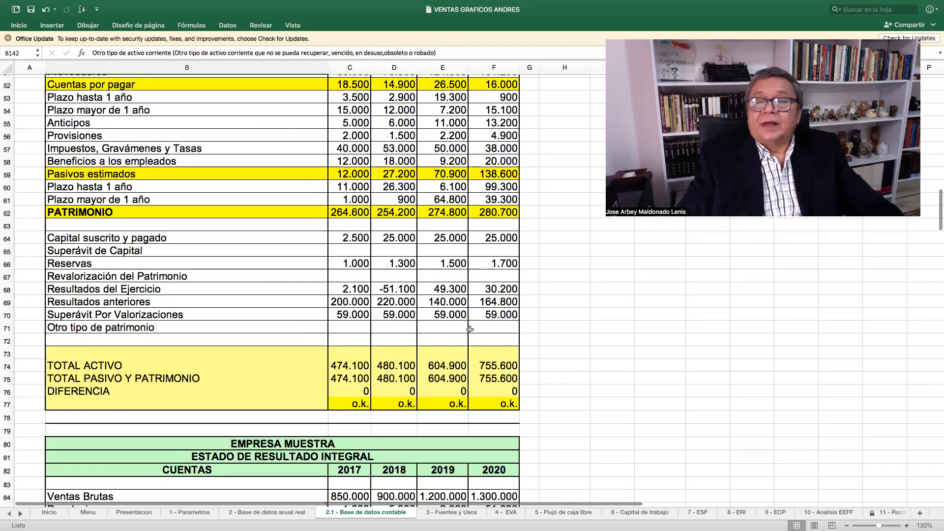
scroll(469, 329, "up", 5)
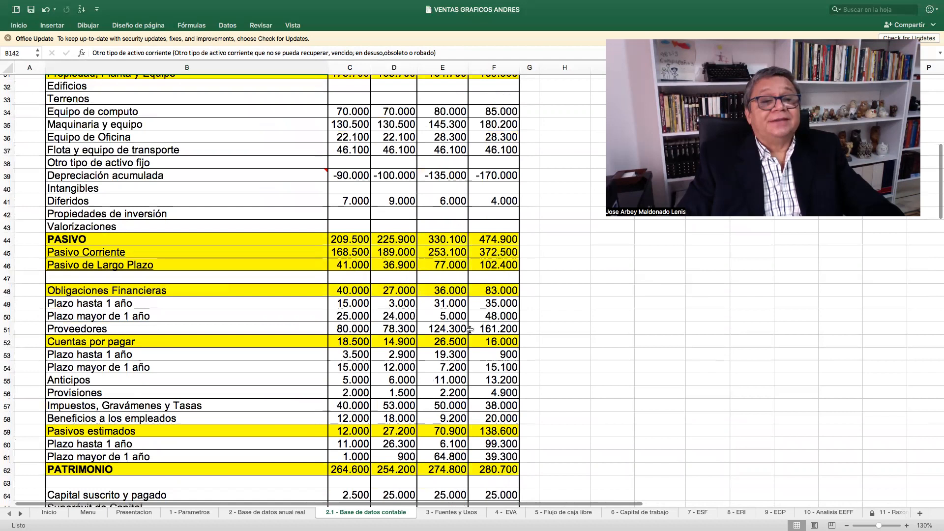
left_click(358, 149)
left_click(354, 167)
left_click(352, 191)
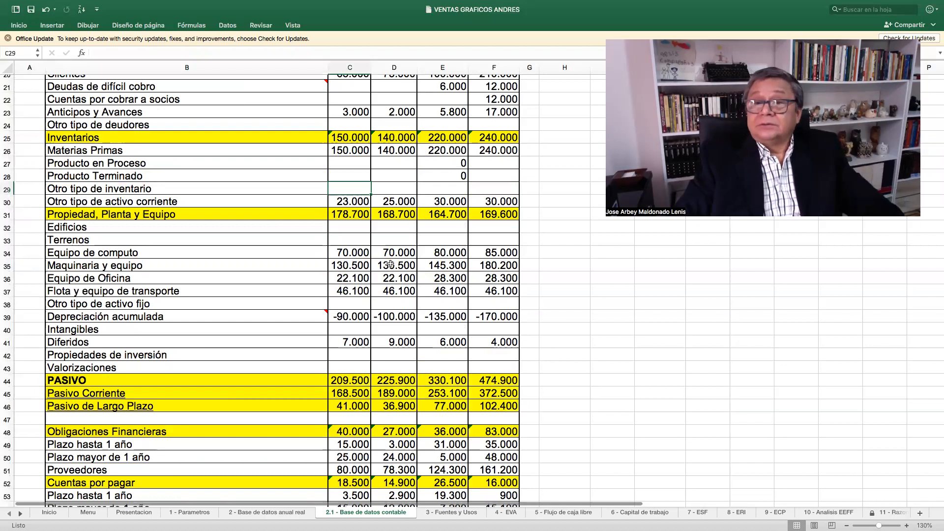
- Inspect the Resultados anteriores account and its 2017 balance within the Patrimonio section
scroll(391, 263, "down", 2)
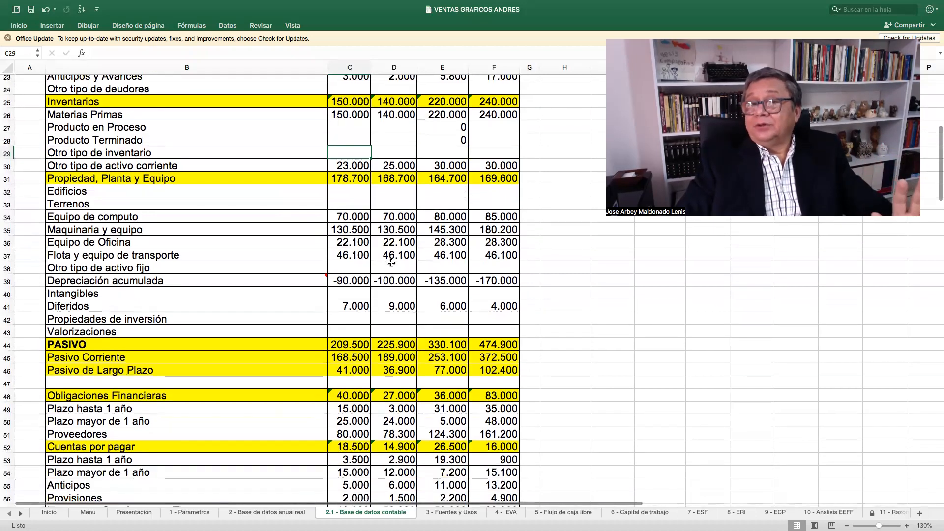
scroll(391, 263, "down", 10)
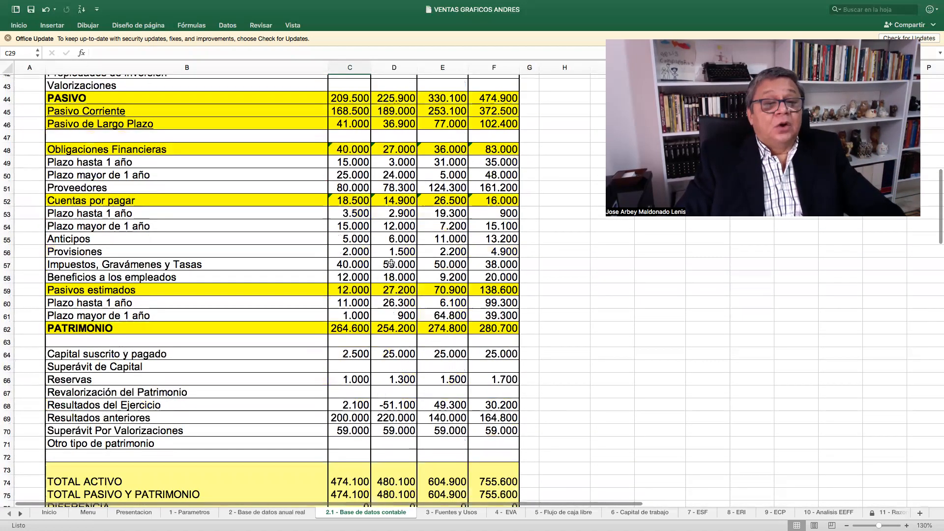
scroll(391, 263, "down", 5)
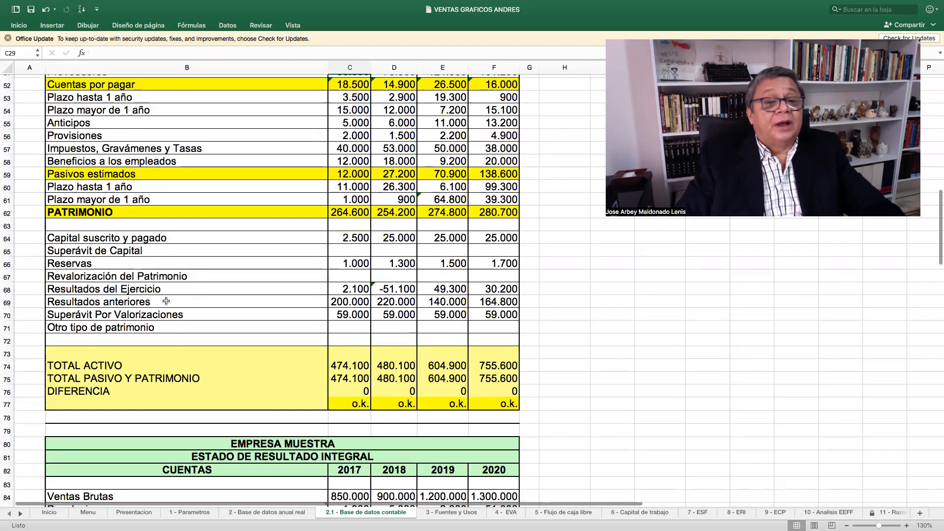
left_click(166, 301)
left_click(336, 302)
- Return to Afectaciones al Activo and examine the row totalling the asset adjustments against equity
scroll(404, 323, "down", 5)
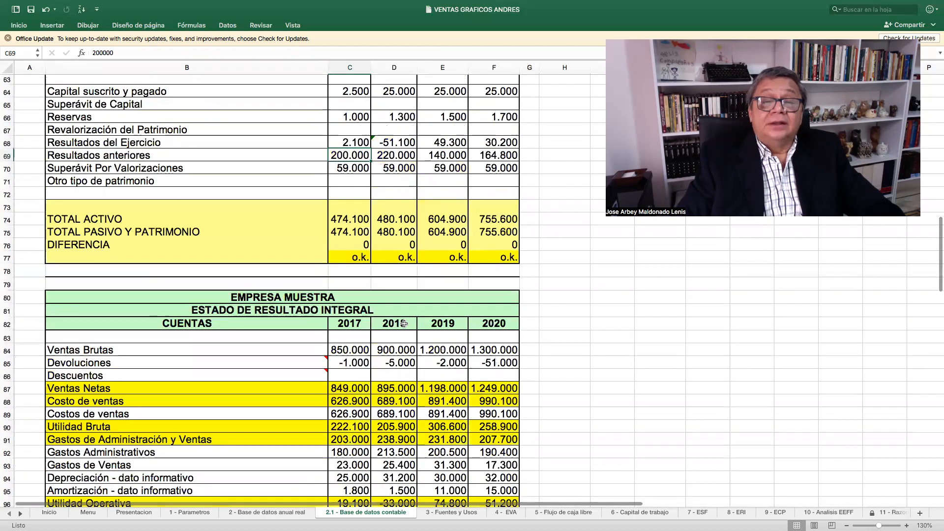
scroll(404, 324, "down", 5)
scroll(404, 323, "down", 10)
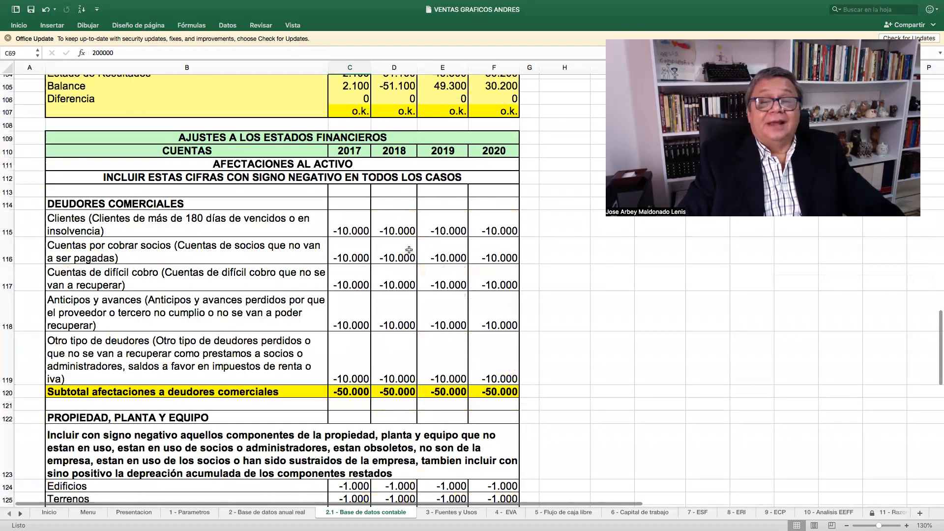
scroll(409, 256, "down", 1)
scroll(409, 263, "down", 5)
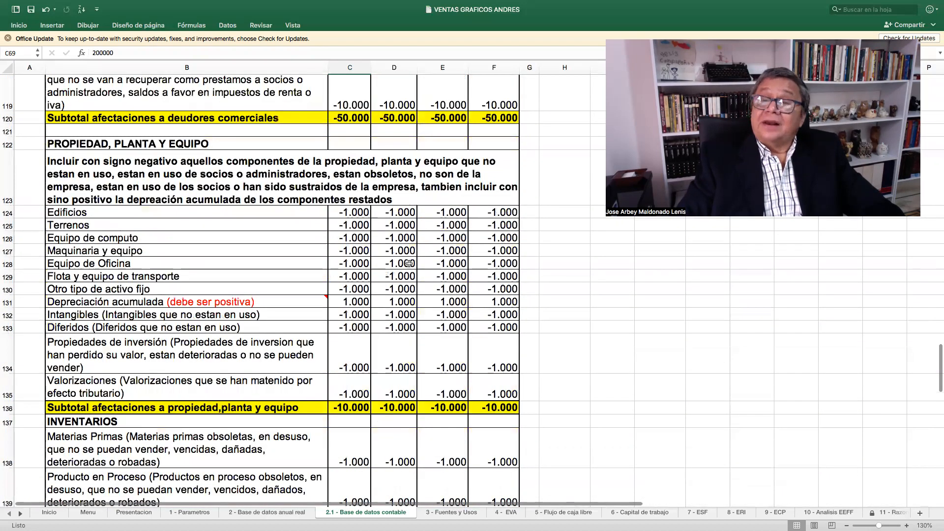
scroll(408, 263, "down", 4)
scroll(409, 264, "down", 2)
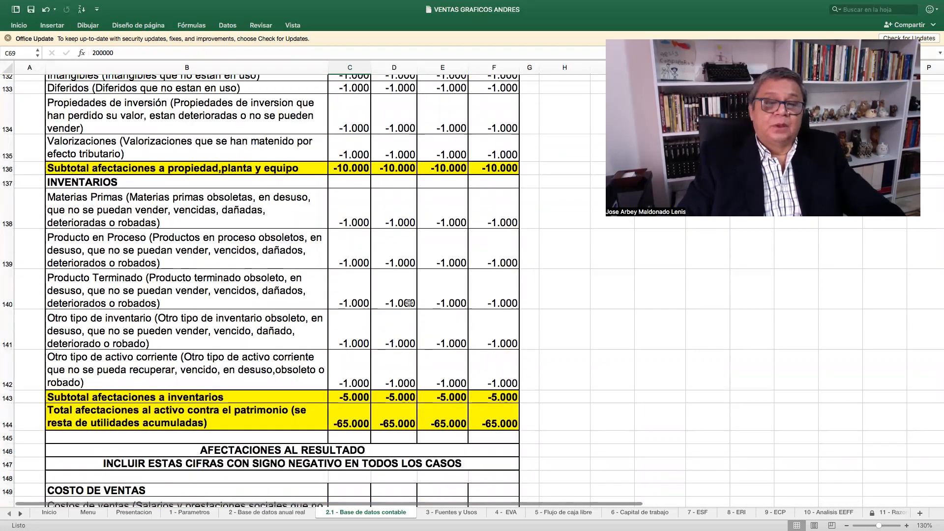
- Under Afectaciones al Resultado, inspect the Costos de ventas description and its 2017 figure, and look over Gastos de Administración
scroll(386, 398, "down", 5)
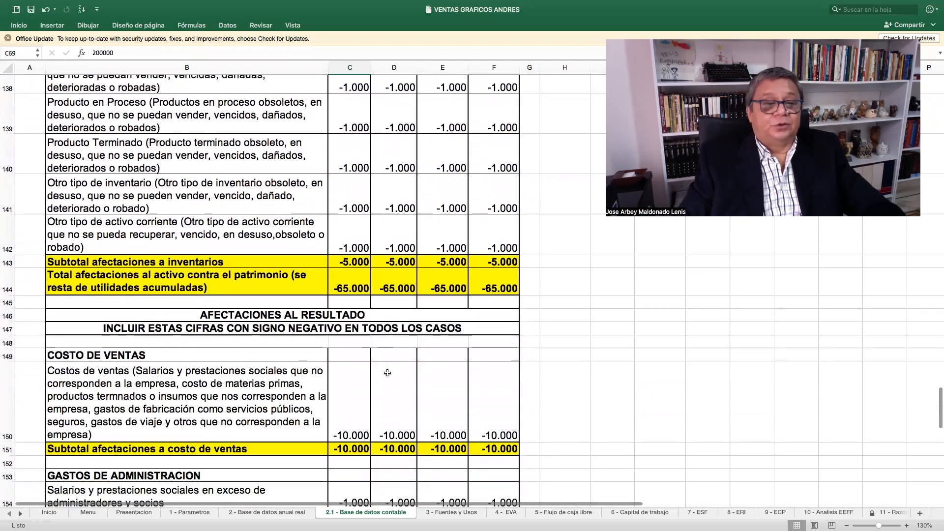
left_click(358, 338)
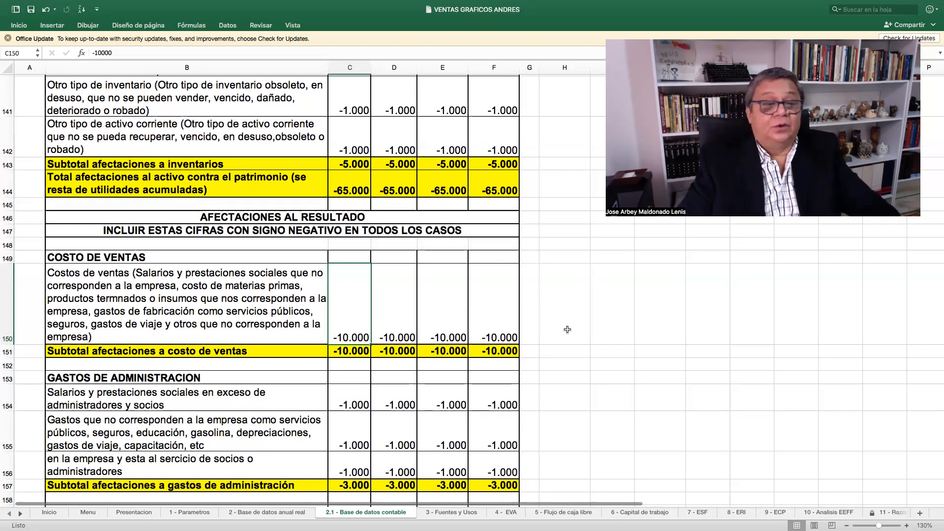
scroll(274, 398, "down", 1)
scroll(277, 396, "down", 3)
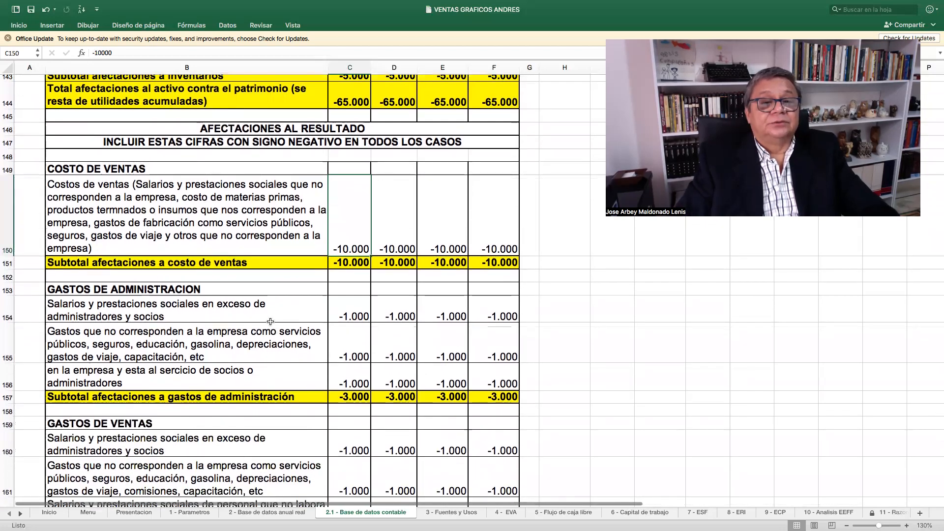
- Inspect the 2017 cost-of-sales adjustment subtotal, and go back to the income statement to check the 2017 Costos de ventas figure
left_click(357, 266)
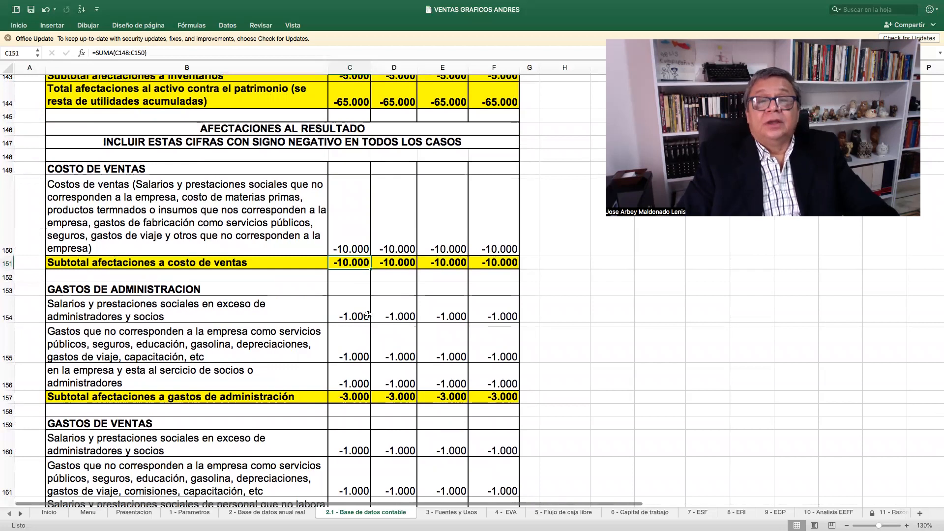
scroll(368, 315, "up", 5)
scroll(368, 314, "up", 5)
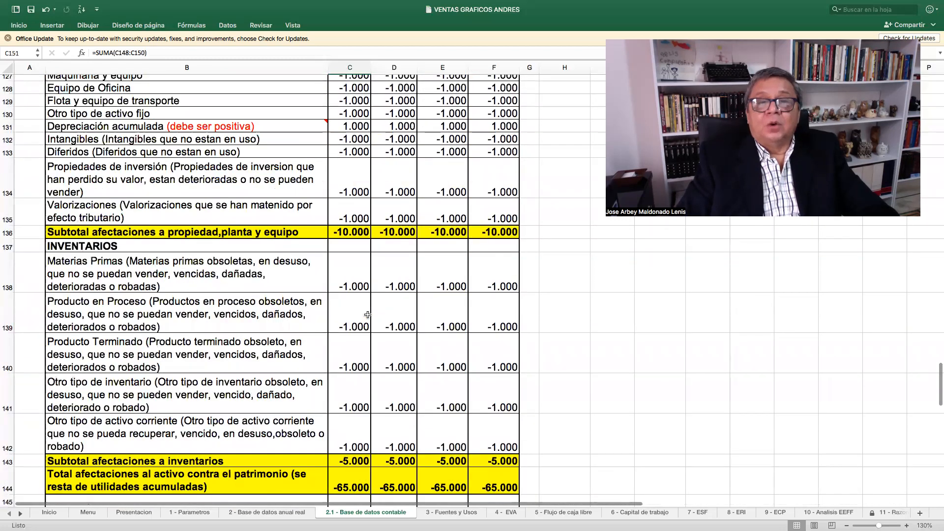
scroll(368, 315, "up", 5)
scroll(368, 315, "up", 8)
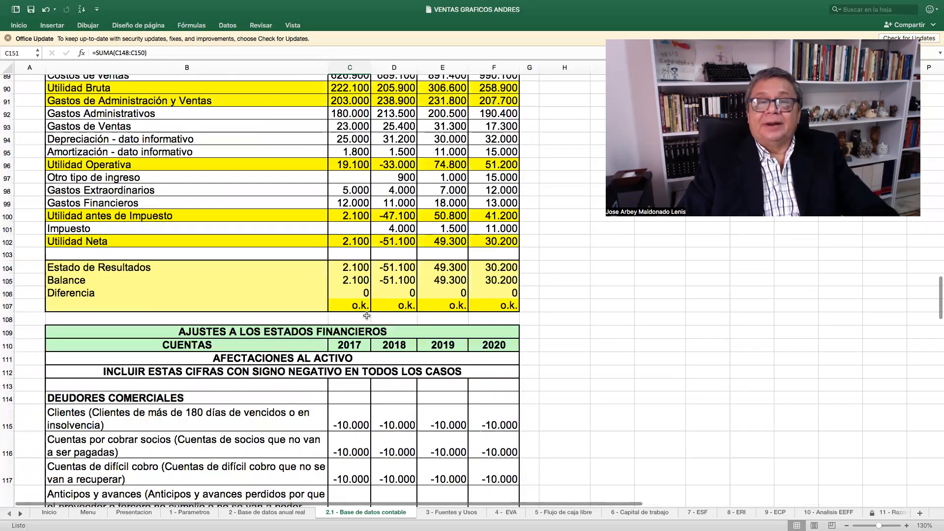
scroll(367, 315, "up", 4)
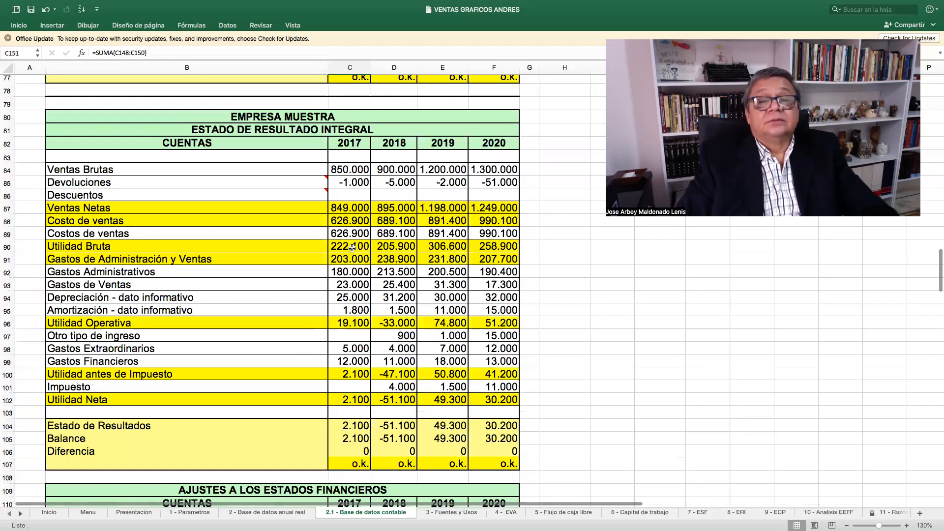
left_click(357, 232)
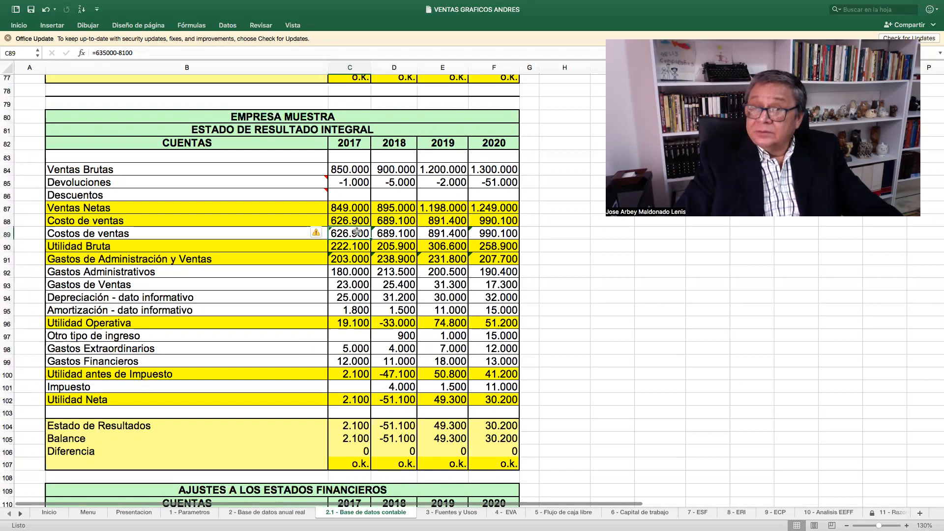
- Return to the Gastos de Administración adjustments and examine the descriptions for excess salaries and for expenses that do not belong to the company
scroll(358, 232, "down", 10)
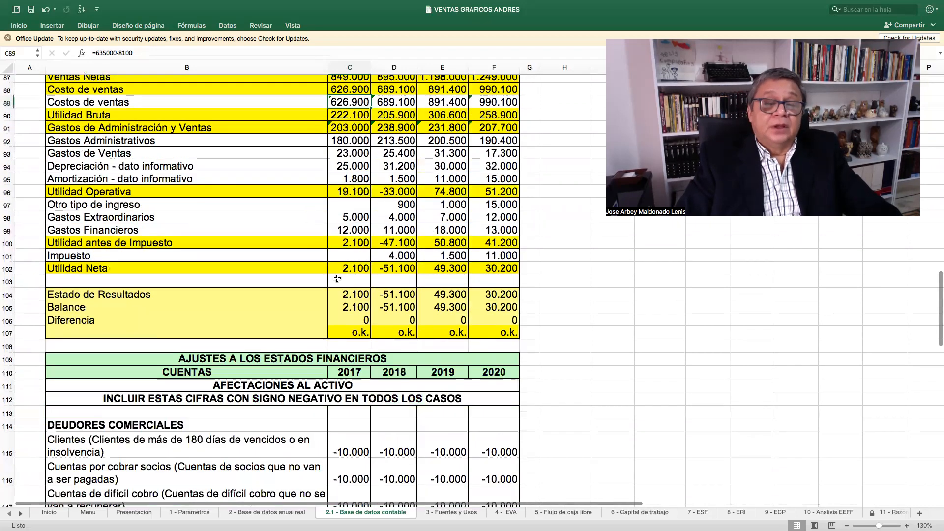
scroll(338, 279, "down", 5)
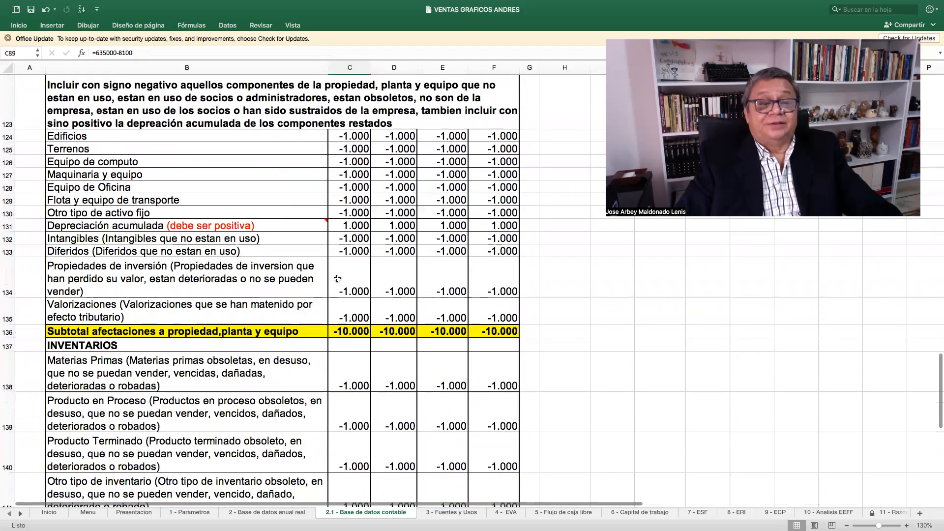
scroll(337, 278, "down", 5)
scroll(338, 279, "down", 4)
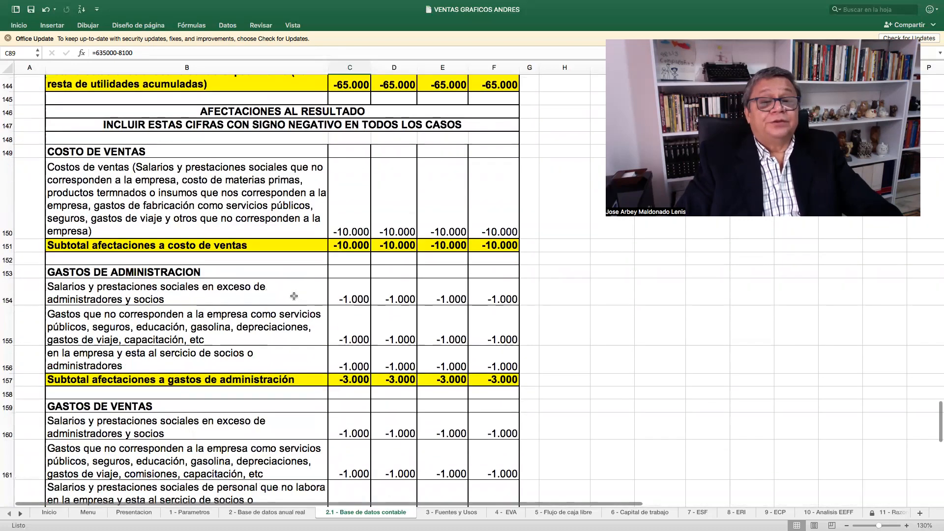
left_click(293, 296)
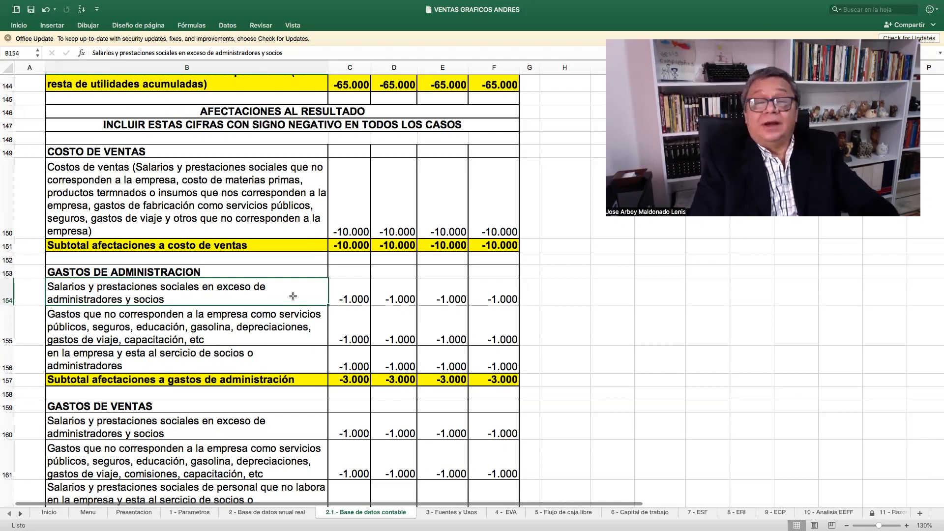
left_click(251, 333)
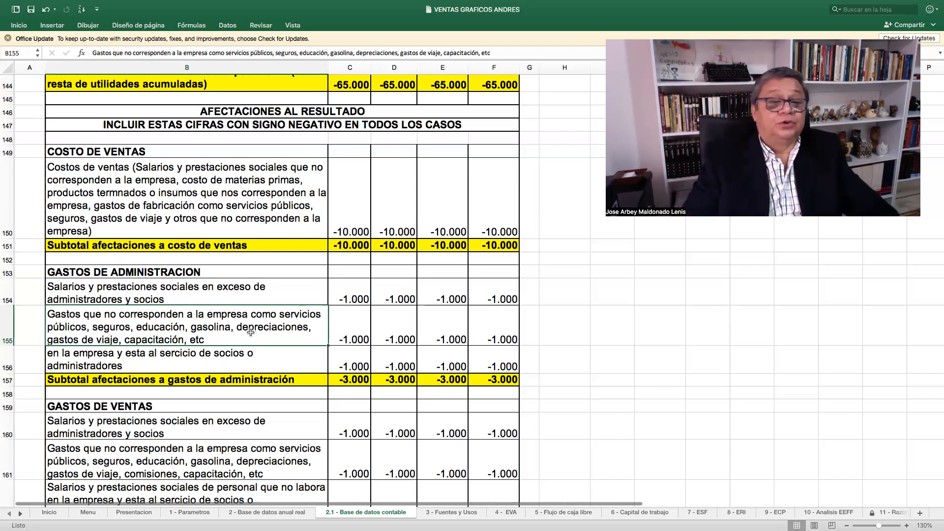
- Fit the height of row 156 to its full description and inspect the 2017 subtotal of the administration expense adjustments
double_click(8, 374)
left_click(217, 385)
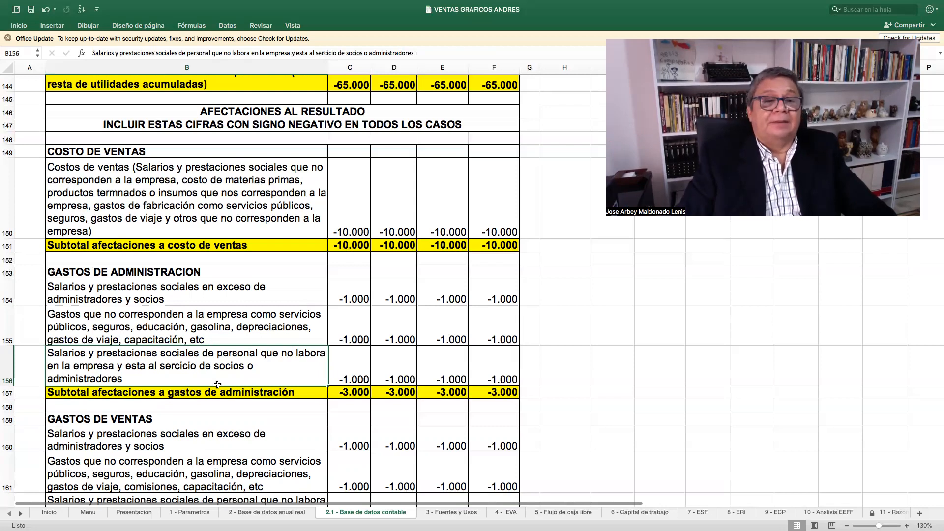
left_click(349, 392)
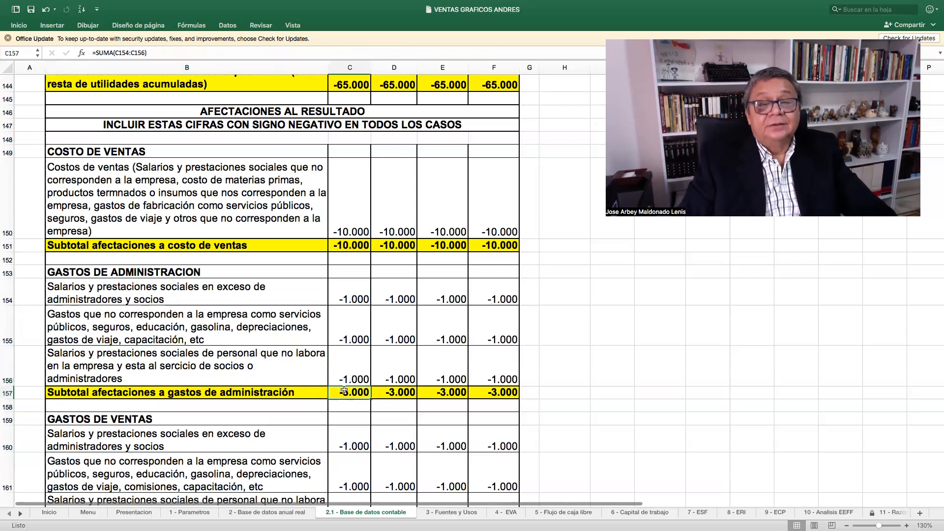
- Go back to the Estado de Resultado Integral and inspect the 2017 Gastos Administrativos figure
scroll(368, 340, "up", 10)
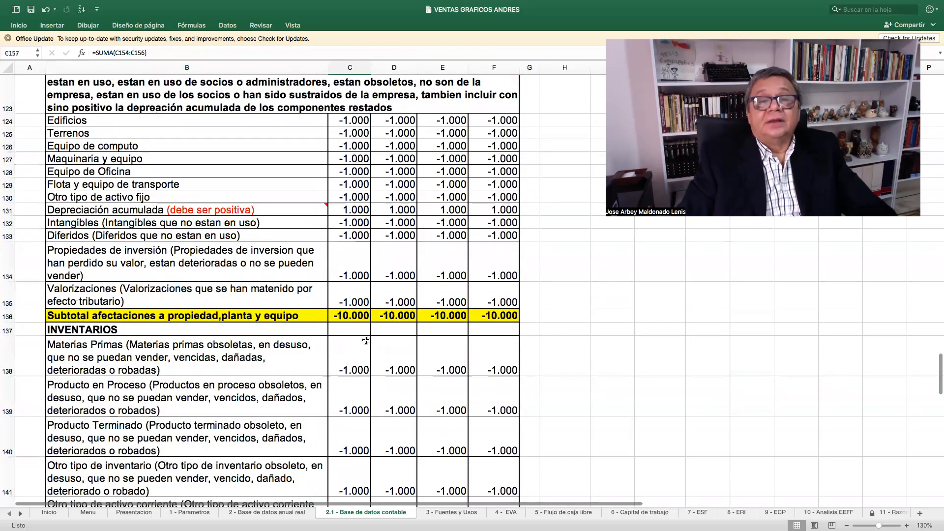
scroll(368, 339, "up", 5)
scroll(364, 343, "up", 15)
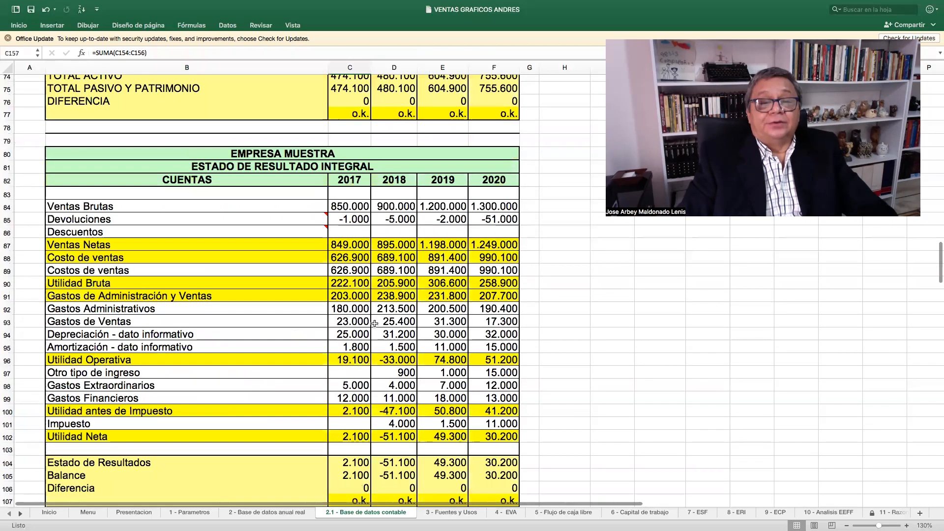
scroll(350, 321, "up", 1)
left_click(350, 322)
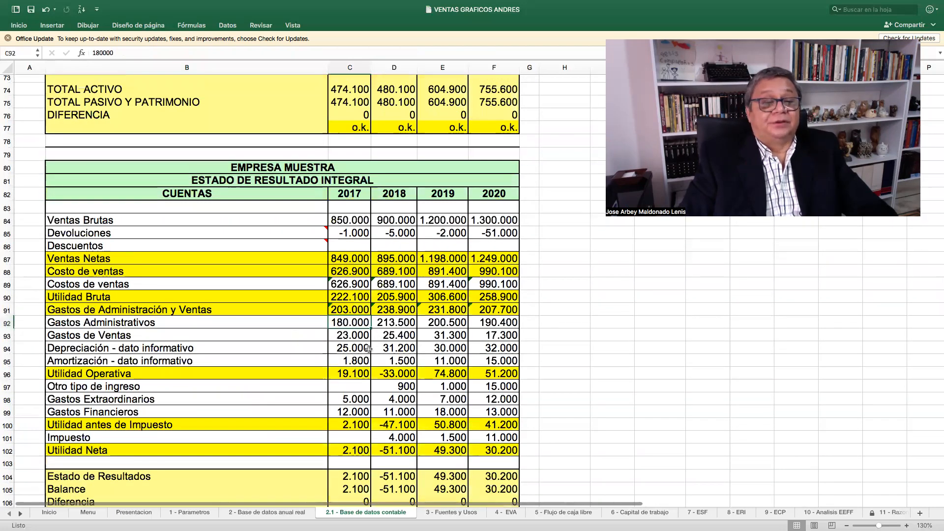
- Under Afectaciones al Resultado, inspect the three 2017 Gastos de Ventas adjustments and the formula of their subtotal
scroll(369, 349, "down", 2)
scroll(369, 348, "down", 10)
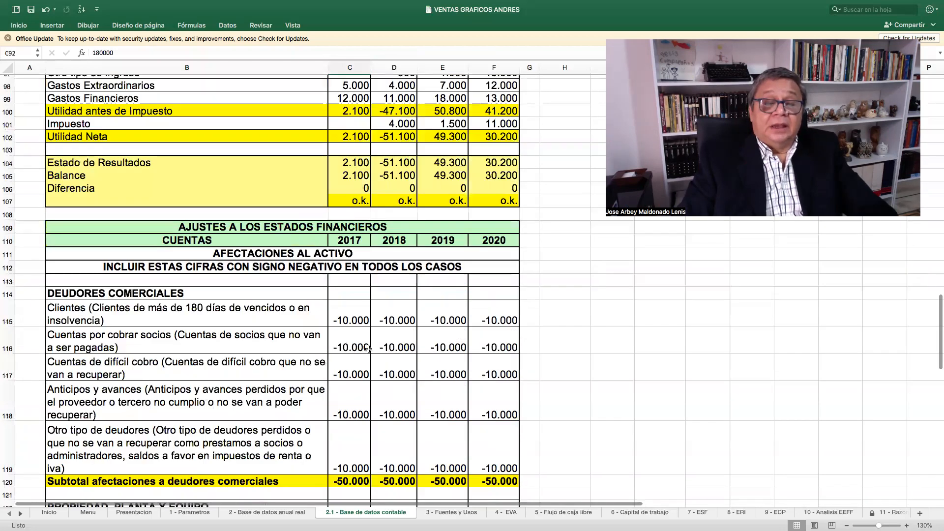
scroll(368, 349, "down", 10)
scroll(369, 349, "down", 8)
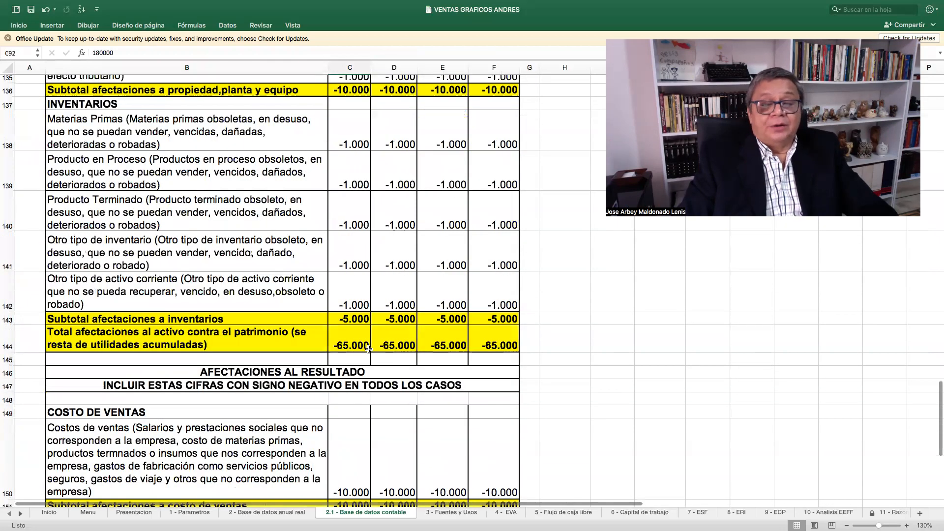
scroll(369, 348, "down", 5)
scroll(368, 326, "down", 3)
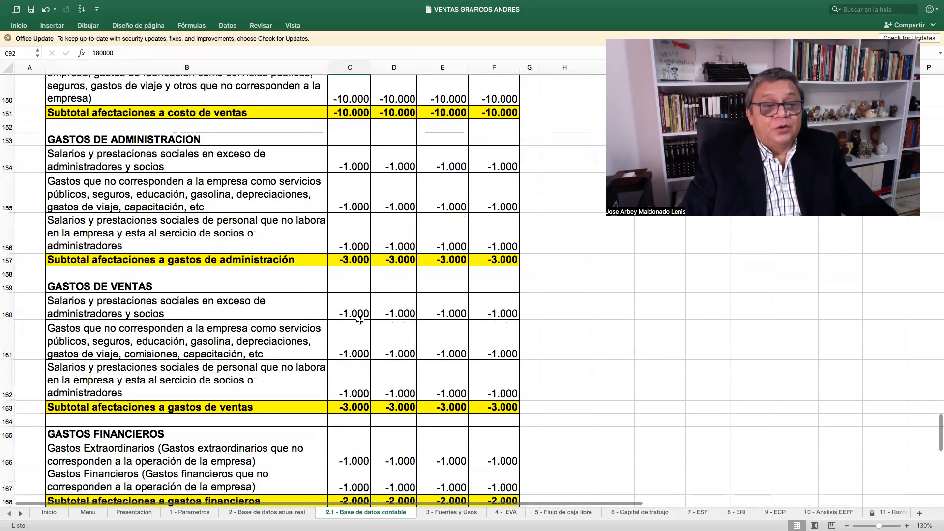
left_click(357, 314)
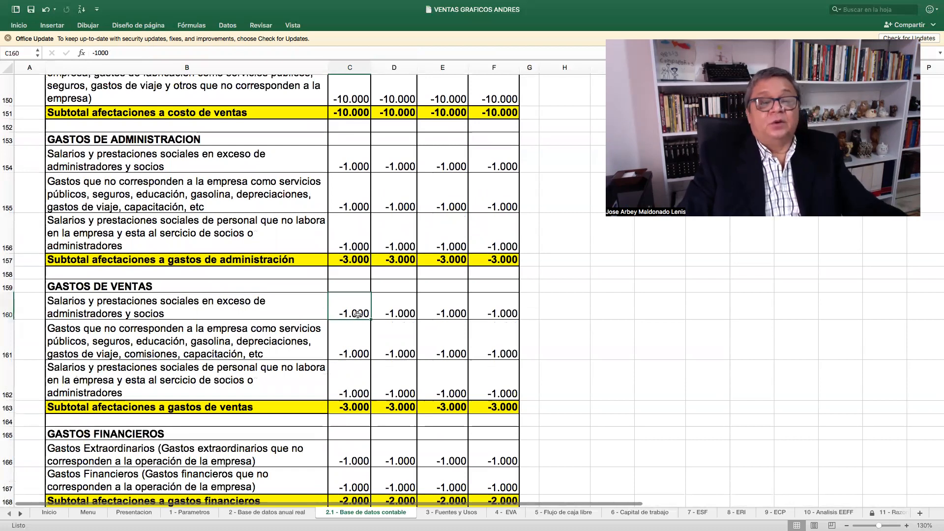
left_click(350, 352)
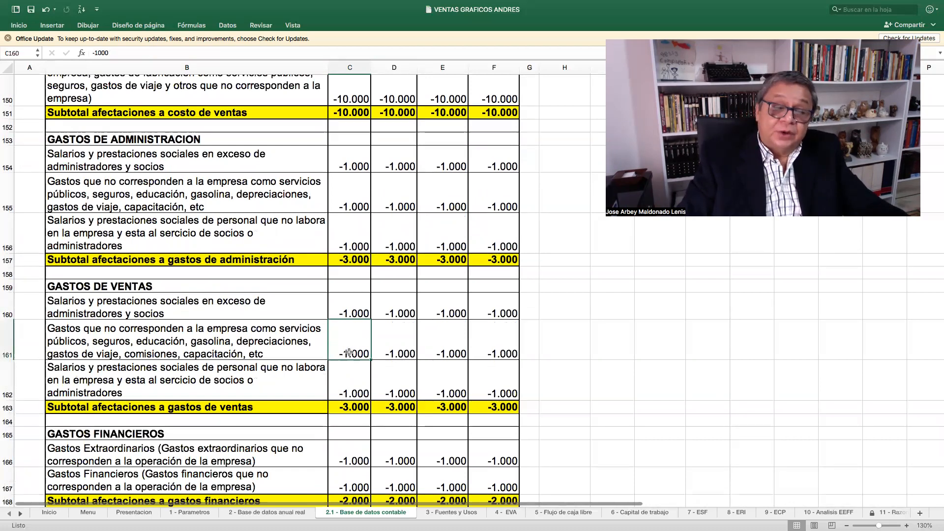
left_click(346, 379)
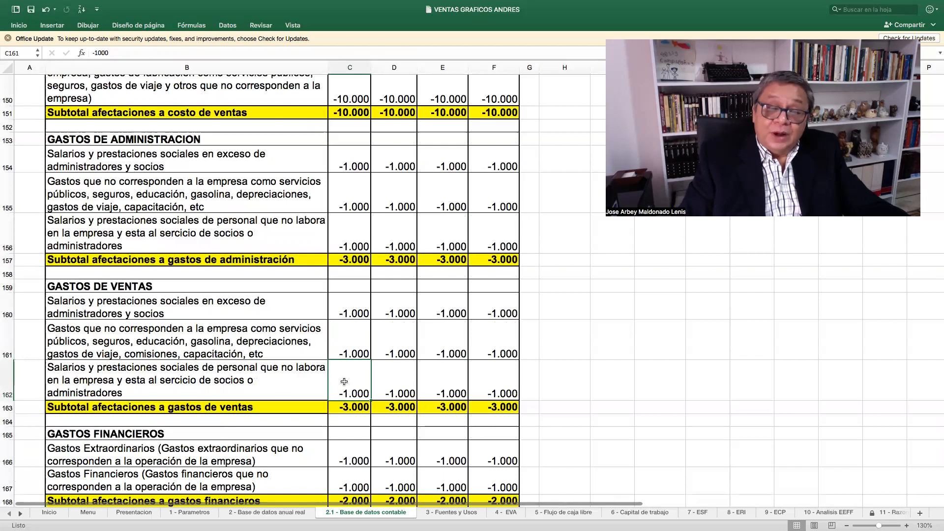
left_click(352, 406)
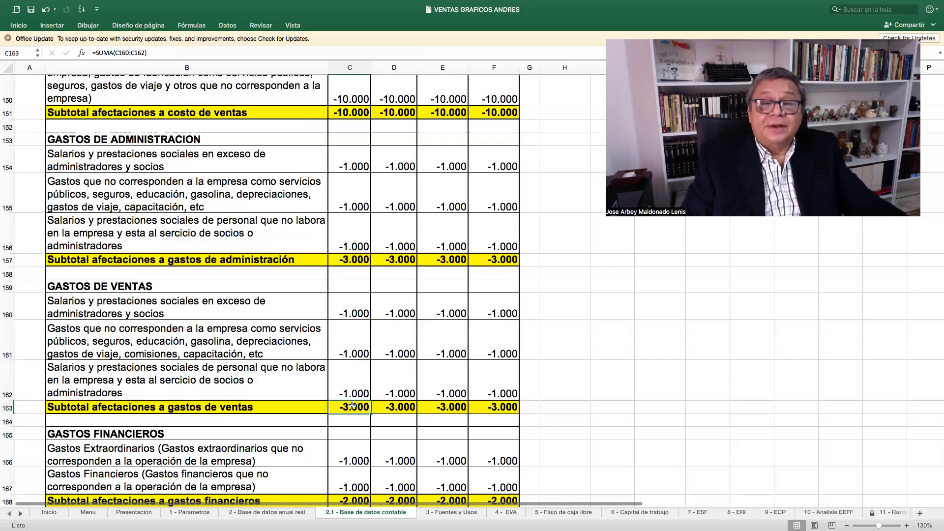
- Return to the income statement and inspect its 2017 expense figures around Gastos de Ventas and Depreciación
scroll(362, 333, "up", 10)
scroll(362, 333, "up", 6)
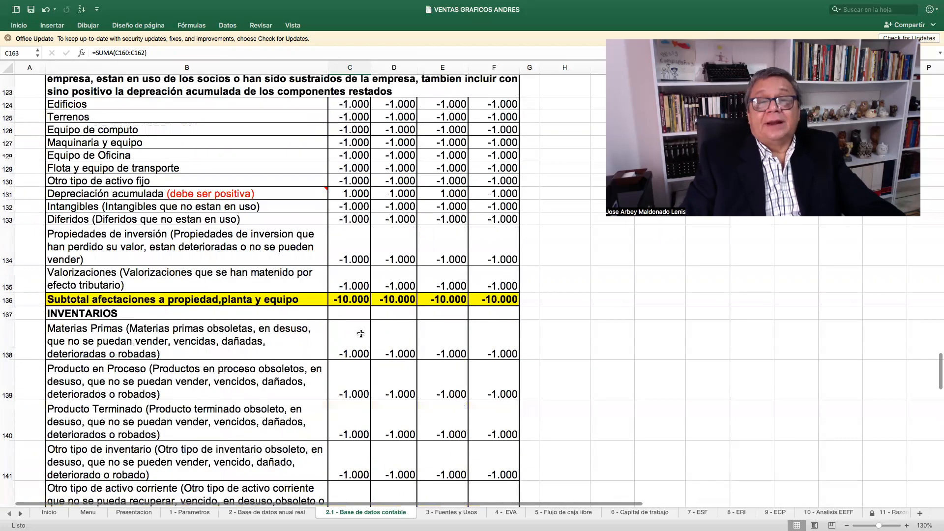
scroll(361, 334, "up", 6)
scroll(361, 334, "up", 8)
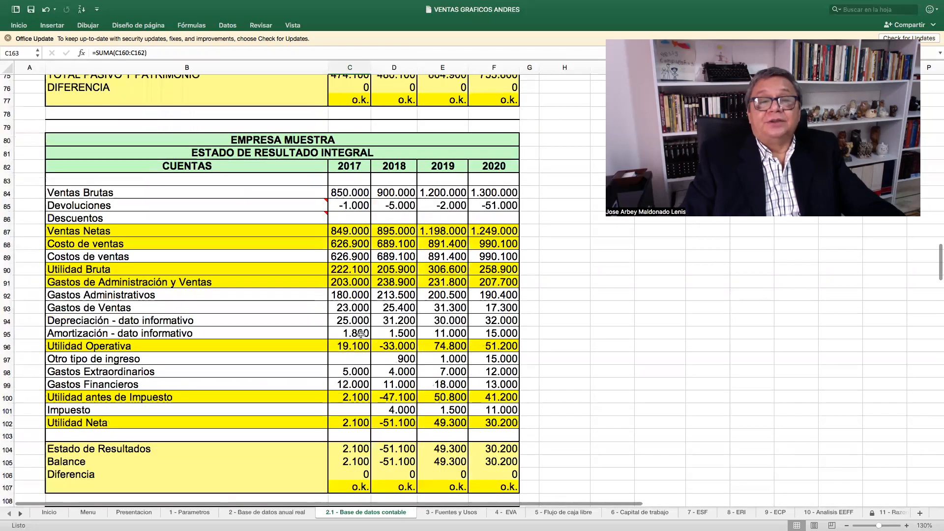
scroll(361, 334, "up", 8)
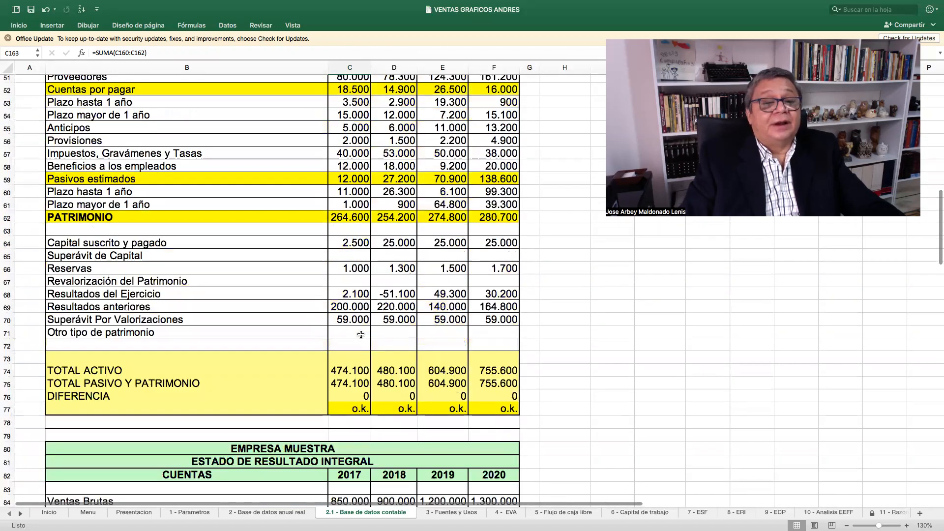
scroll(361, 334, "up", 1)
scroll(361, 334, "down", 9)
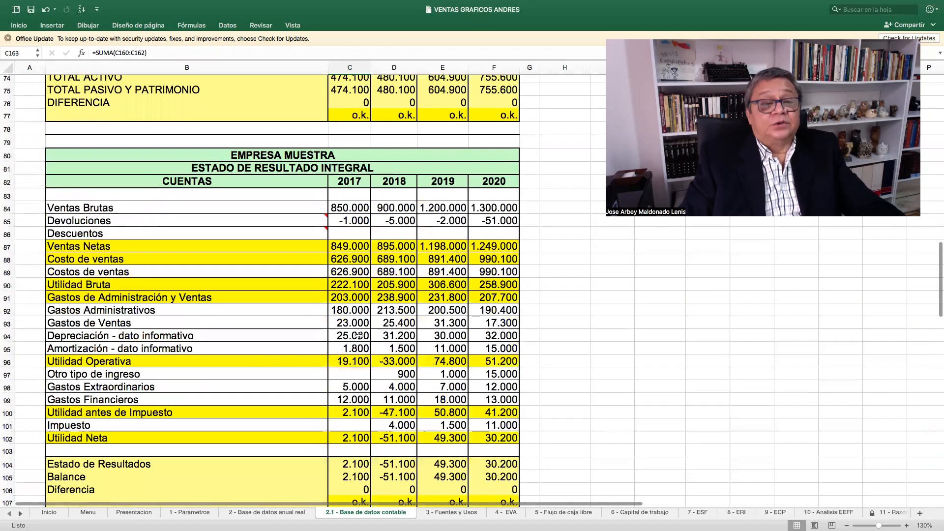
scroll(357, 324, "down", 1)
left_click(354, 305)
- Inspect the 2017 Gastos Extraordinarios and Gastos Financieros adjustments and the formula totalling all adjustments to the year's results
scroll(354, 335, "down", 9)
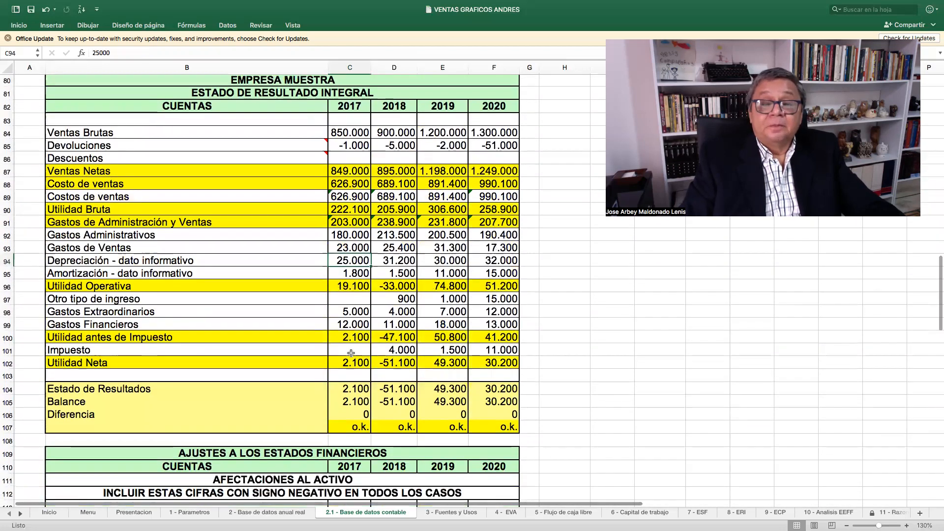
scroll(352, 353, "down", 8)
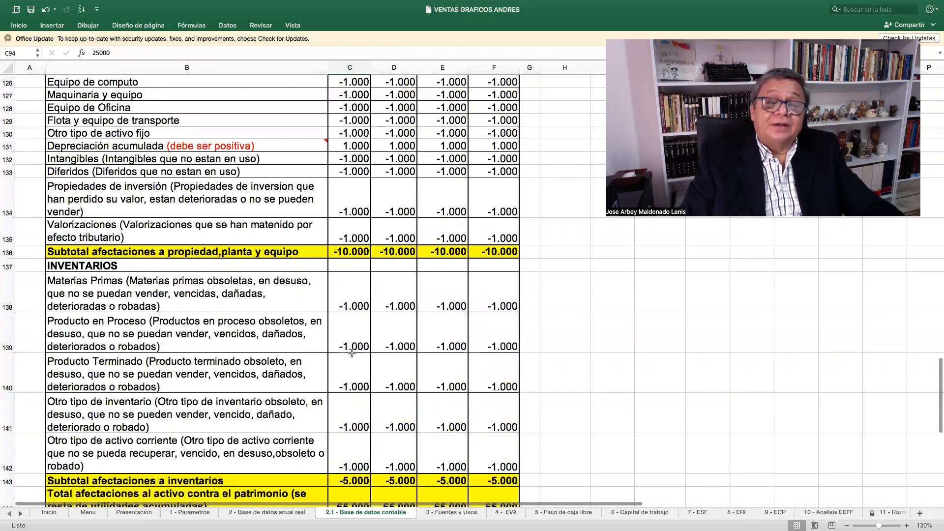
scroll(352, 354, "down", 6)
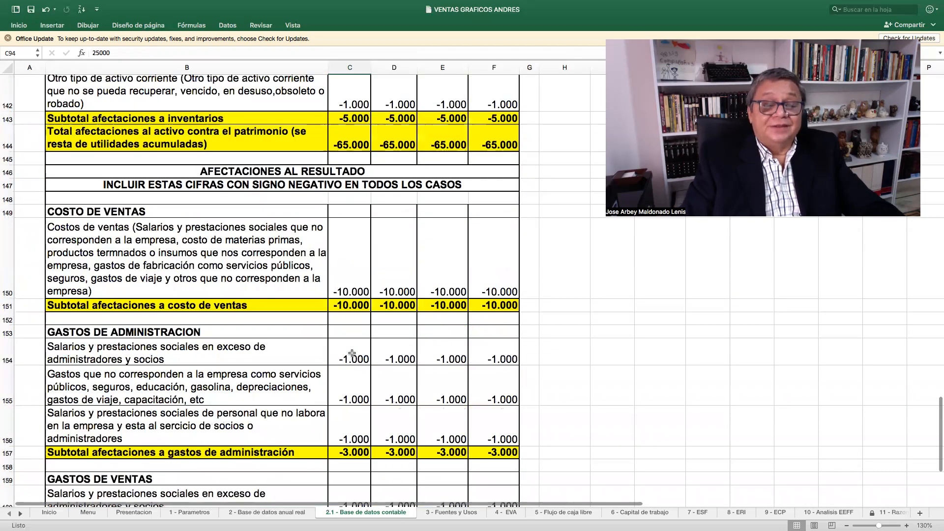
scroll(352, 354, "down", 6)
scroll(354, 340, "up", 1)
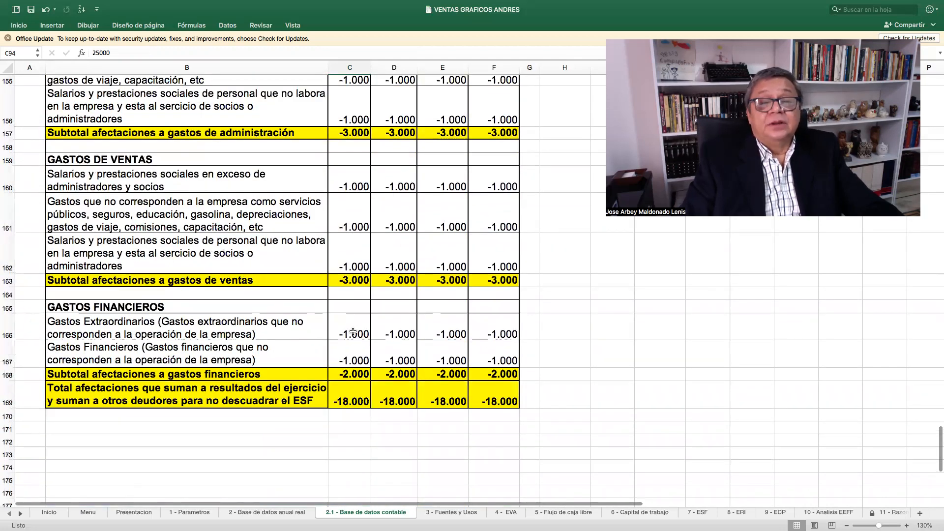
left_click(353, 333)
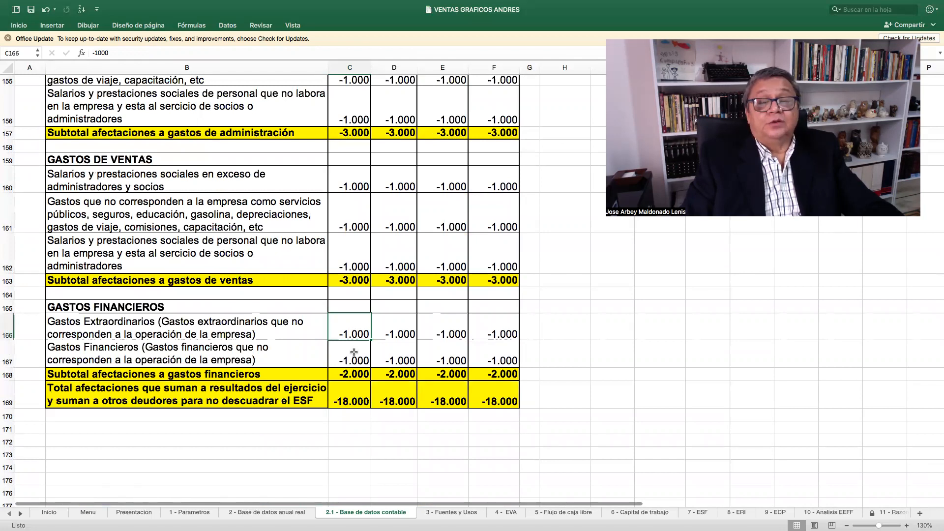
left_click(353, 355)
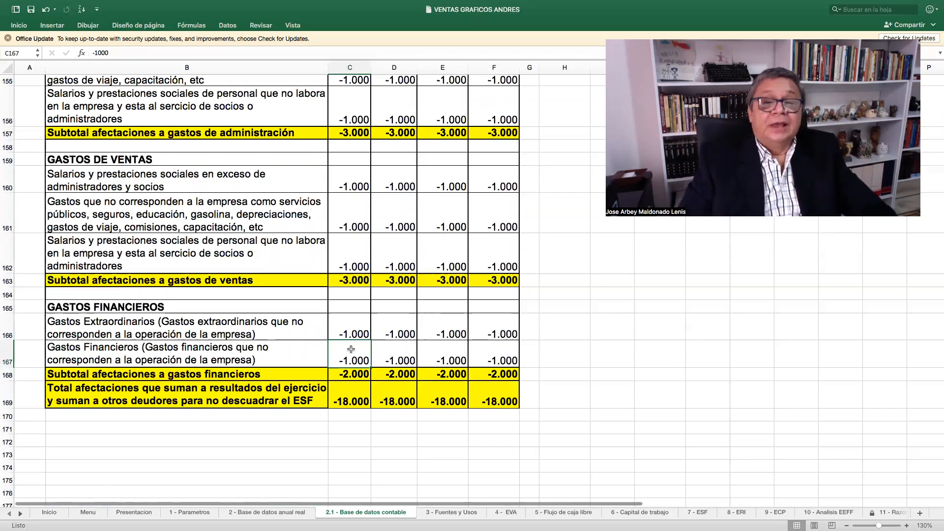
left_click(350, 398)
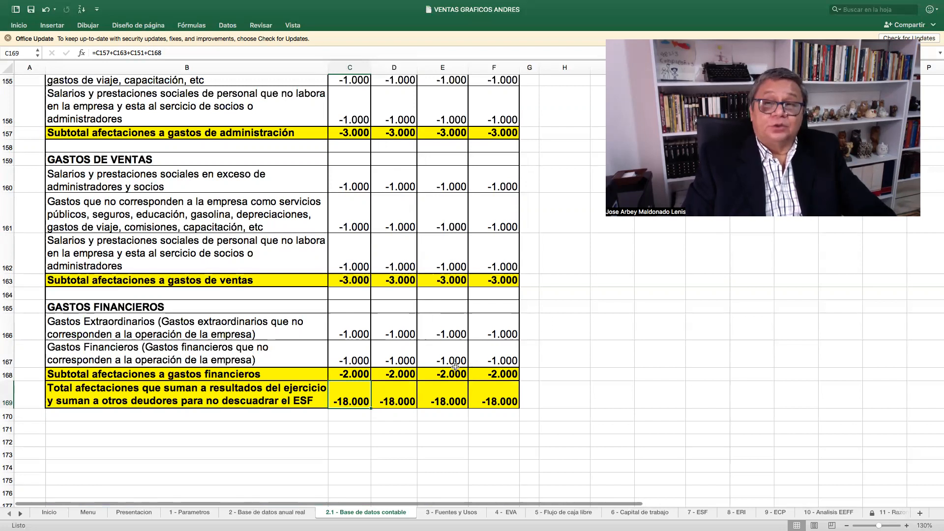
- Go back to the income statement and inspect the 2017 Costos de ventas, Gastos Administrativos, Gastos de Ventas, Gastos Extraordinarios and Gastos Financieros figures
scroll(436, 367, "up", 1)
scroll(435, 367, "up", 10)
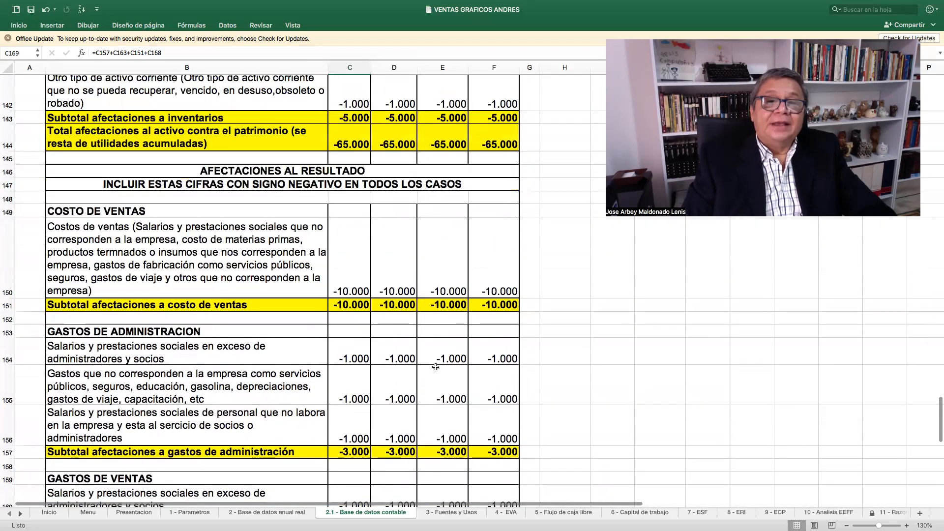
scroll(436, 367, "up", 6)
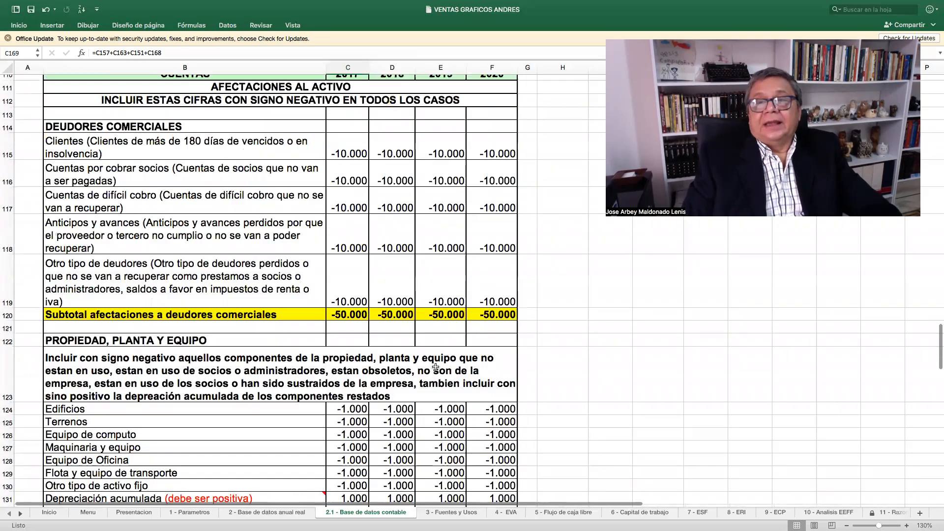
scroll(435, 367, "up", 3)
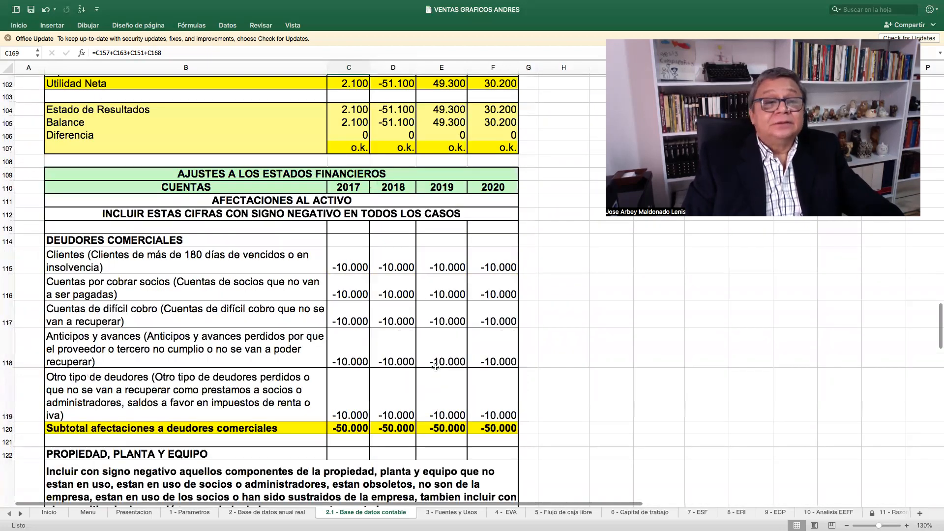
scroll(435, 367, "up", 5)
scroll(435, 367, "up", 4)
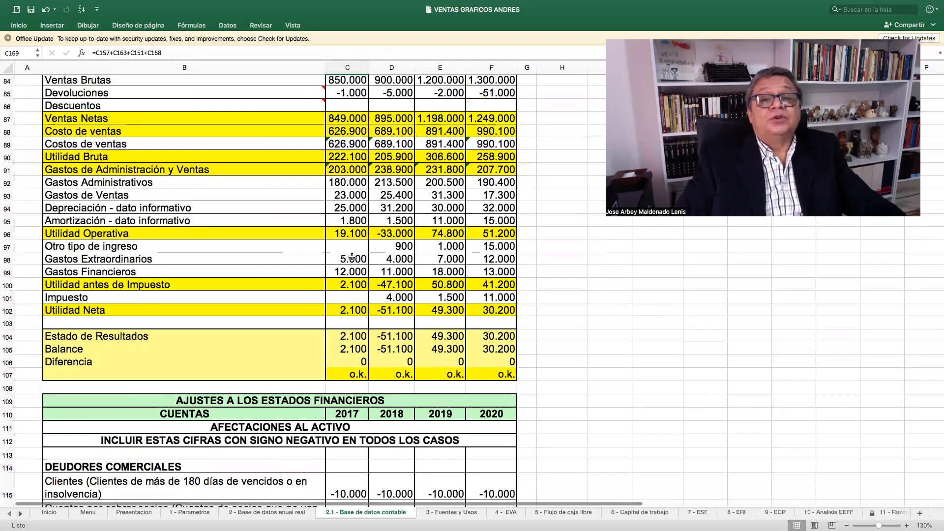
left_click(347, 145)
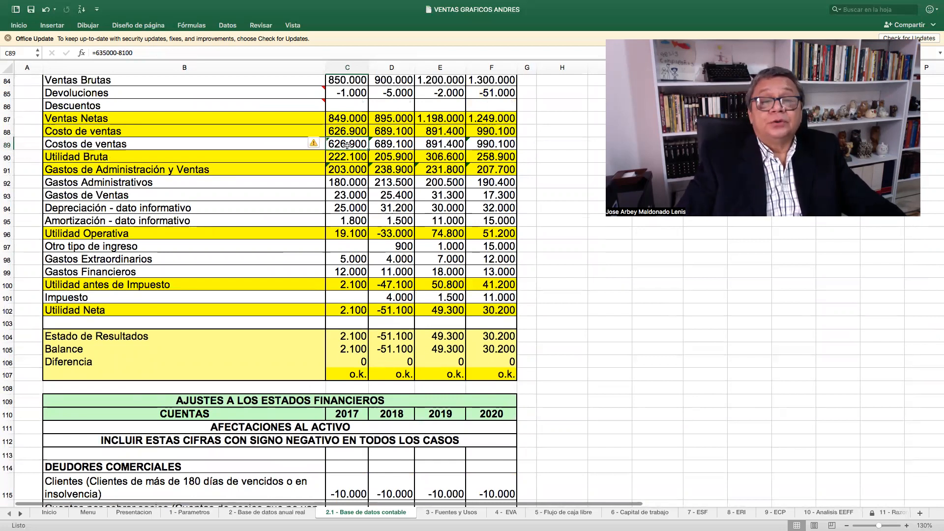
left_click(351, 180)
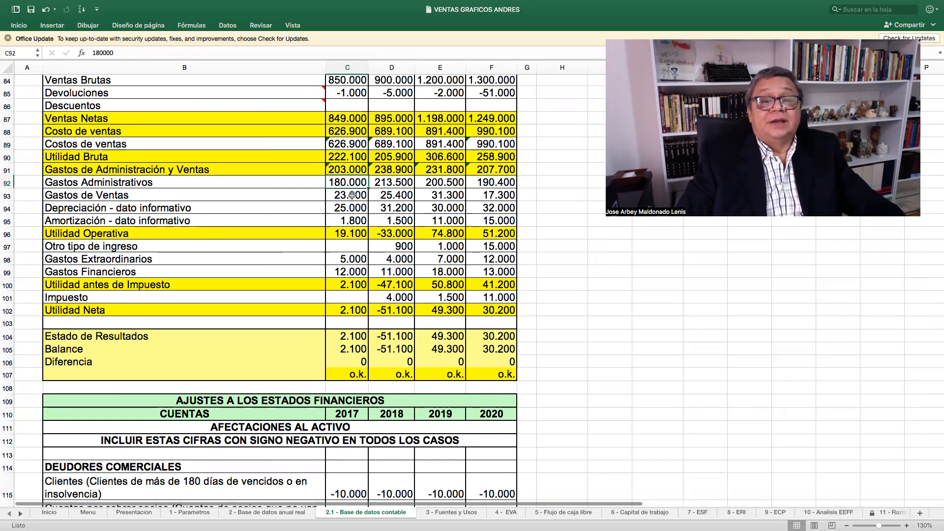
left_click(352, 195)
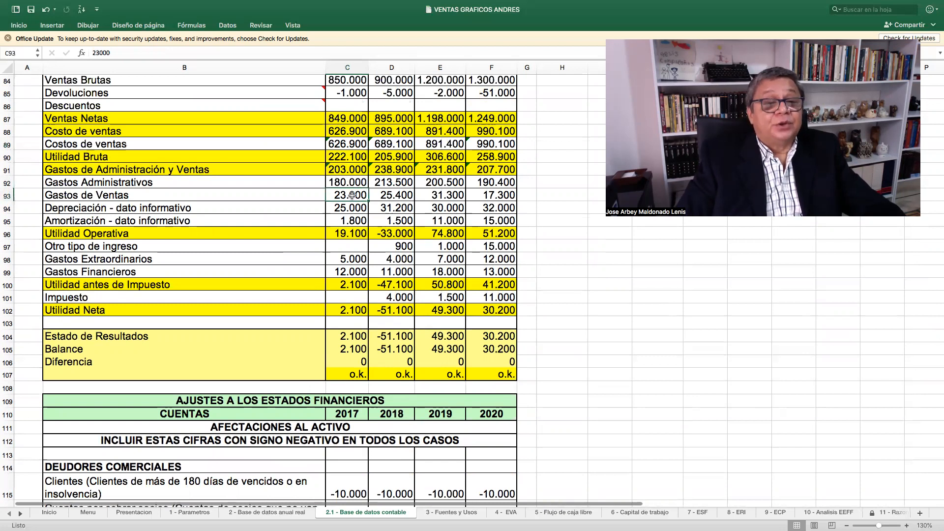
left_click(350, 260)
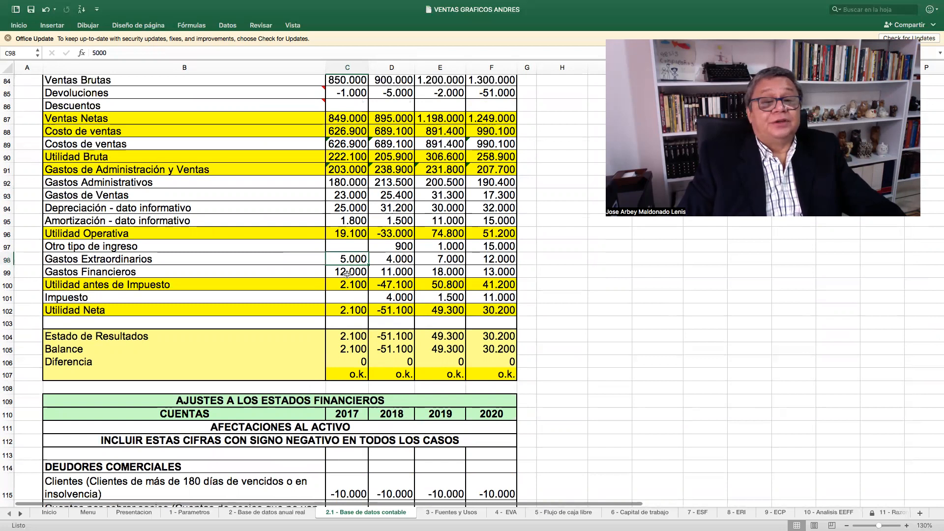
left_click(350, 272)
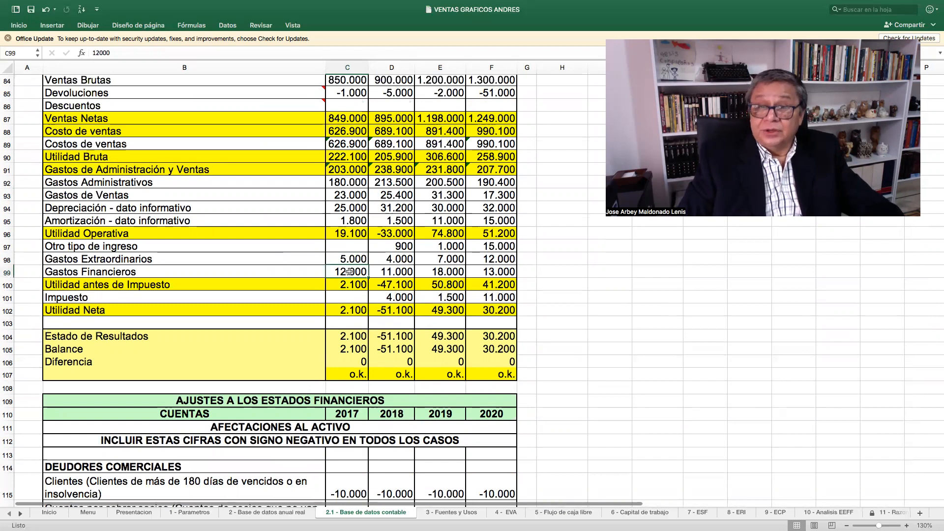
- Inspect the 2017 Utilidad Neta formula and the matching Resultados del Ejercicio entry under Patrimonio
left_click(354, 310)
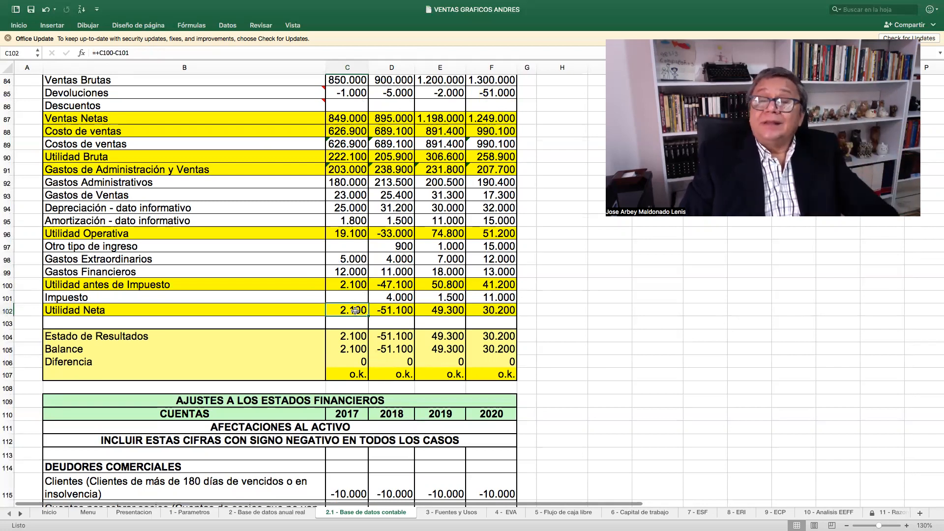
scroll(355, 311, "up", 8)
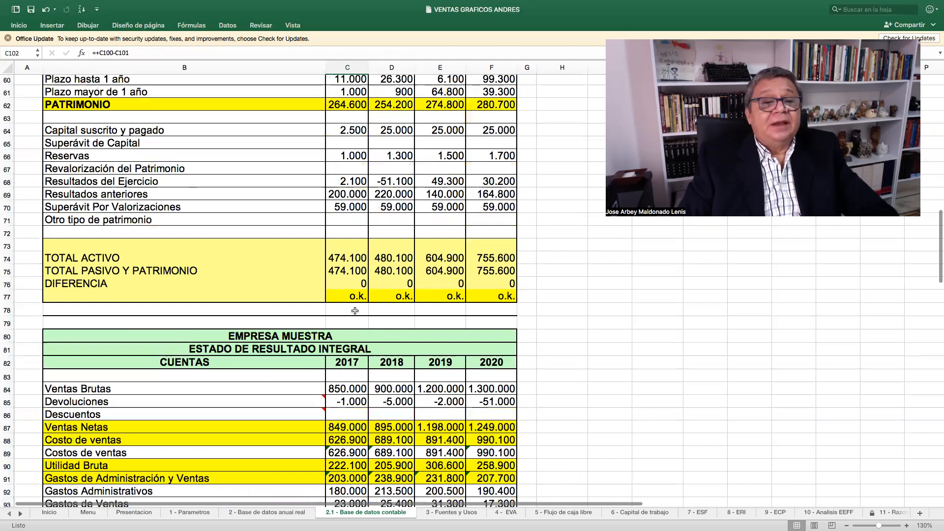
scroll(354, 311, "up", 2)
scroll(355, 311, "up", 1)
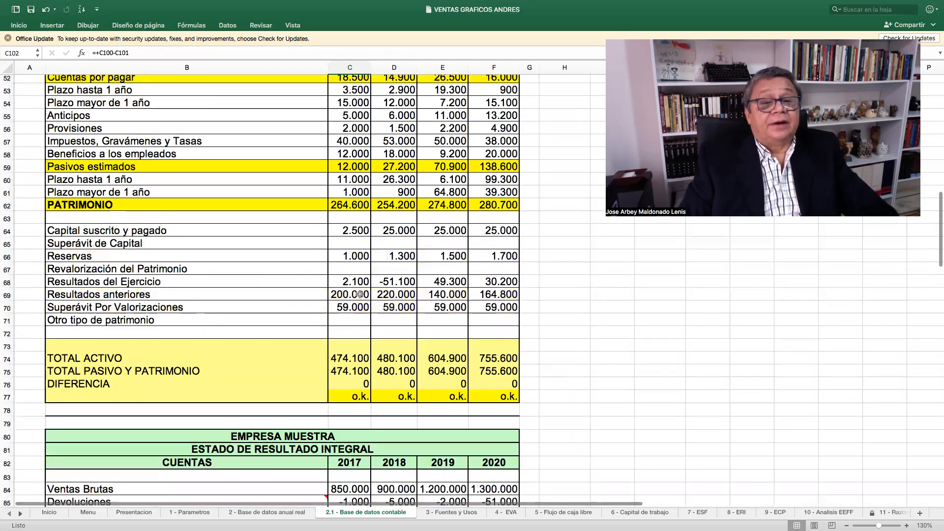
left_click(350, 281)
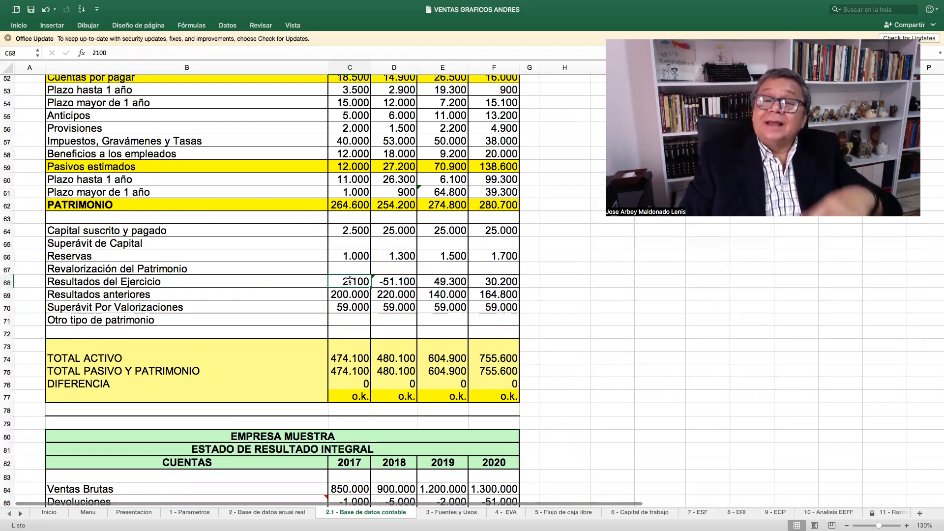
- Return to the assets of the Estado de Situación Financiera Contable and inspect the 2017 Otro tipo de deudores cell
scroll(350, 281, "up", 3)
scroll(350, 280, "up", 8)
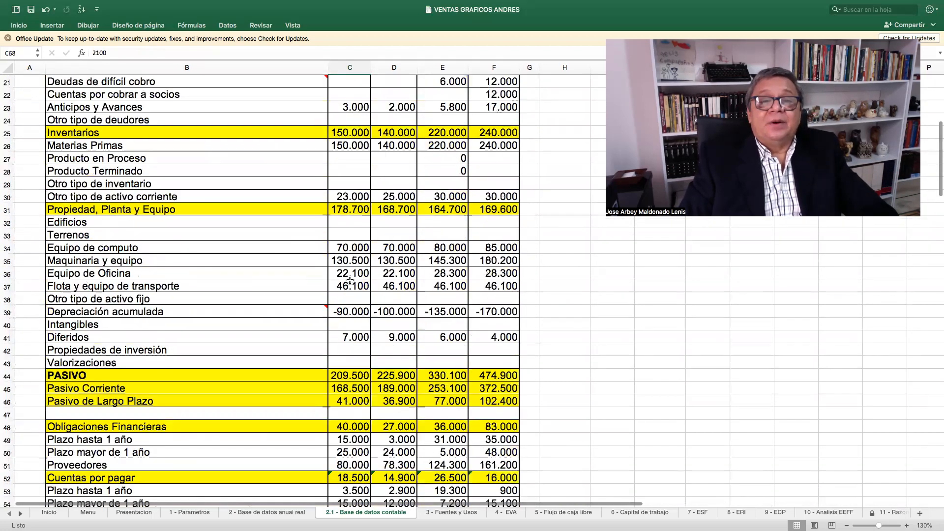
scroll(349, 280, "up", 5)
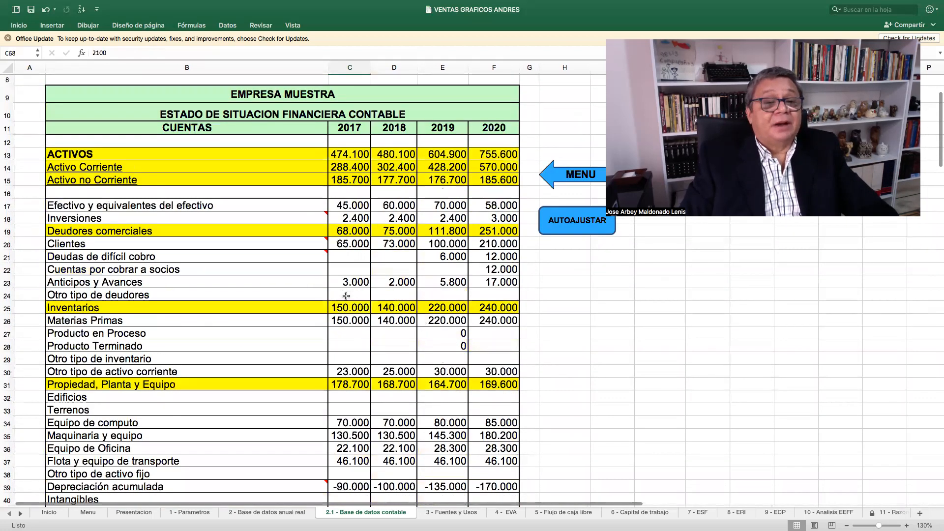
left_click(355, 294)
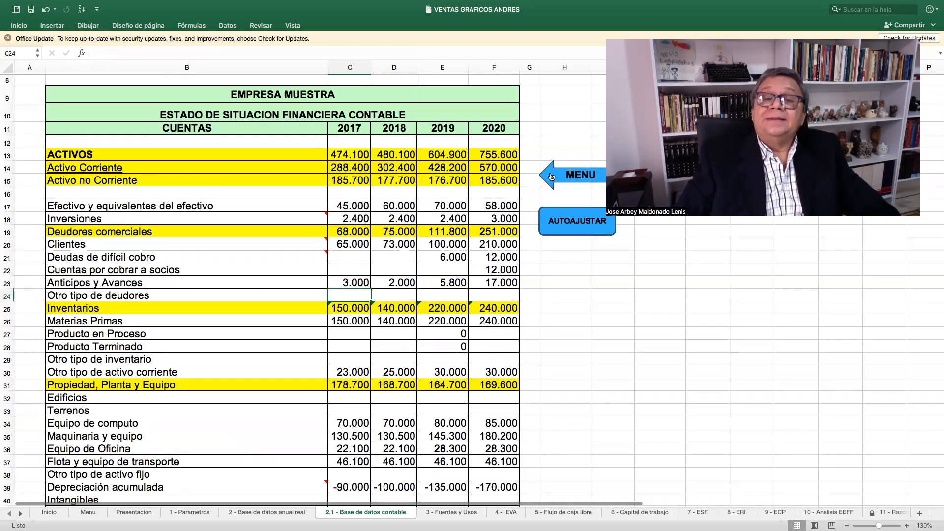
- Open the Base de datos anual real sheet and review the adjusted asset figures in its Estado de Situación Financiera
left_click(558, 178)
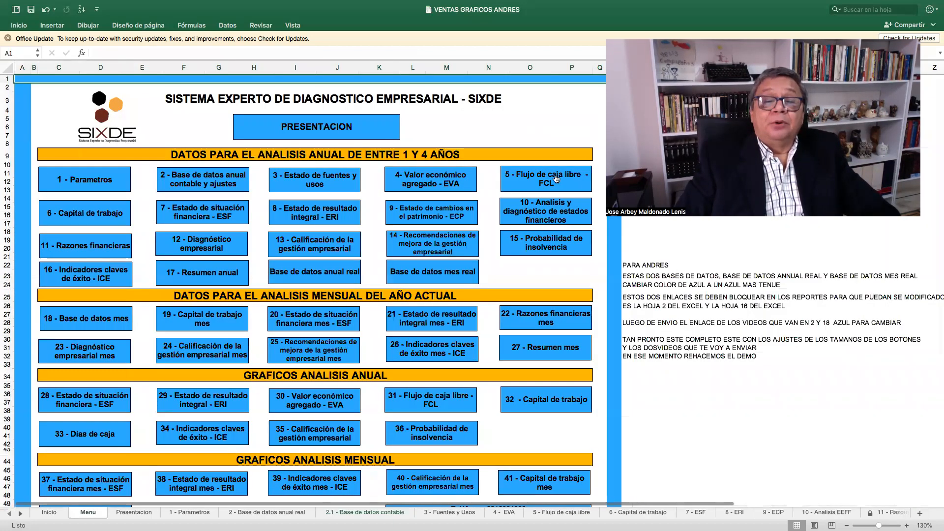
left_click(325, 274)
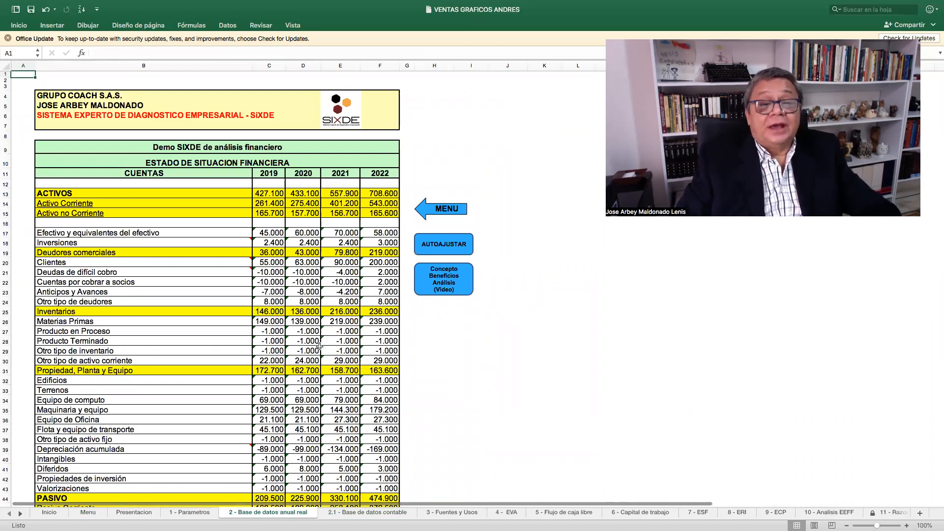
scroll(354, 315, "down", 3)
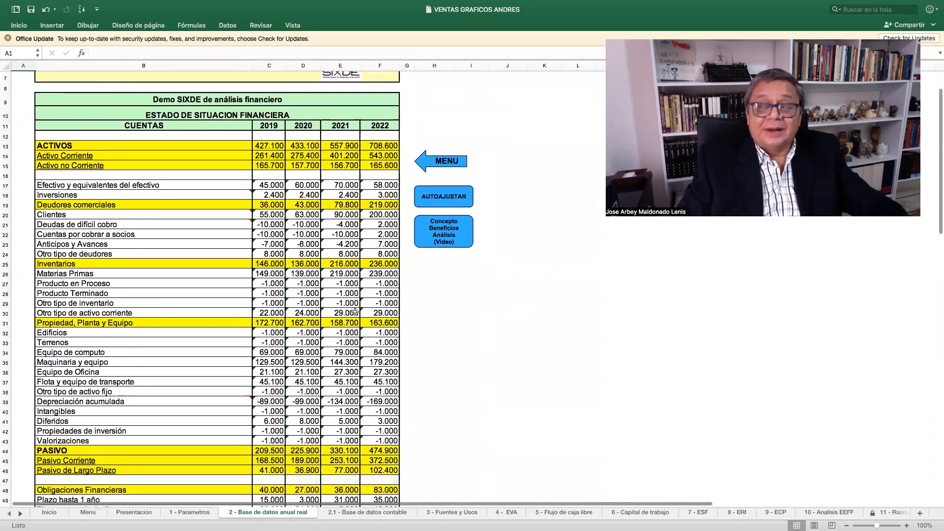
scroll(354, 313, "down", 3)
scroll(355, 312, "up", 4)
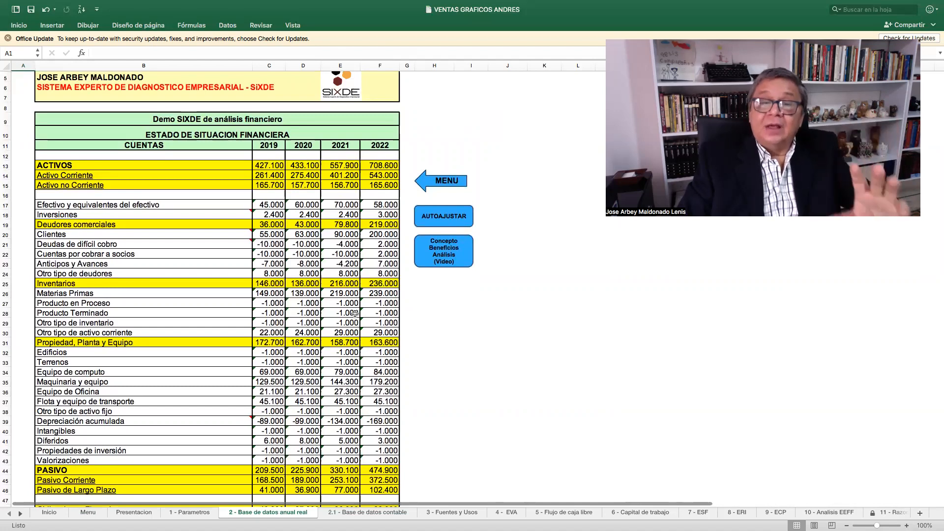
- Return to the Base de datos contable y ajustes sheet and review its balance sheet from the assets through Patrimonio and the balance check
left_click(455, 182)
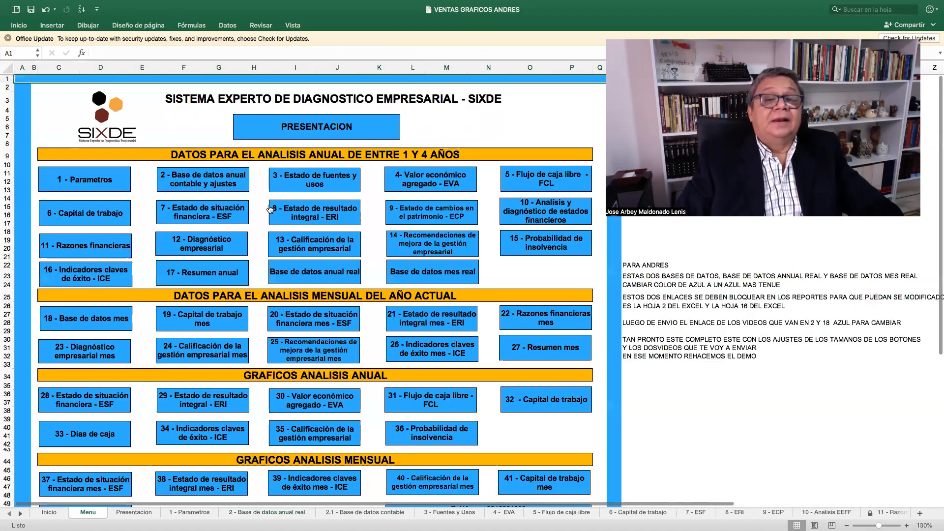
left_click(213, 185)
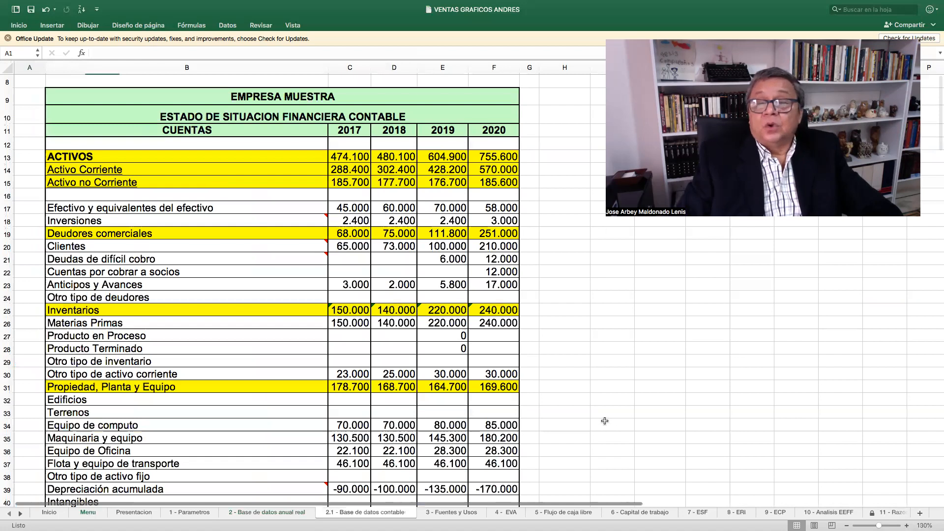
scroll(605, 421, "down", 1)
scroll(604, 421, "down", 10)
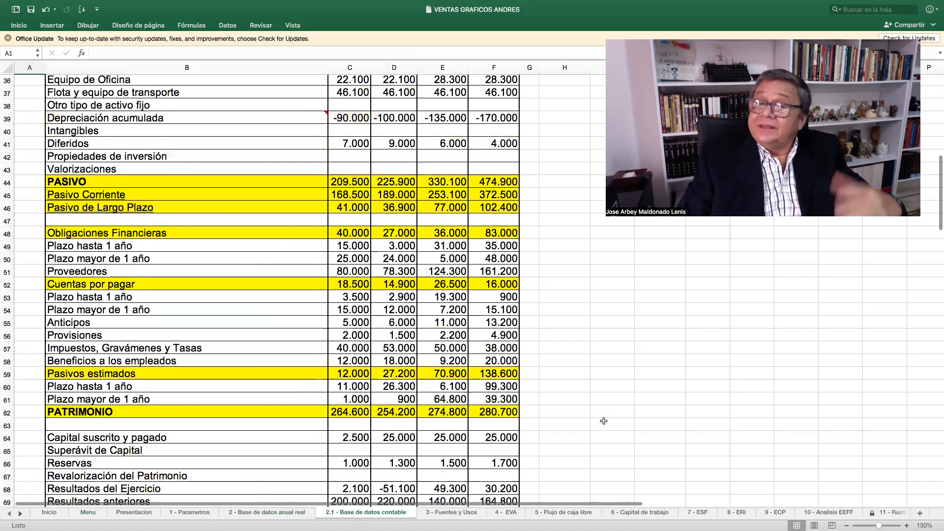
scroll(604, 421, "down", 7)
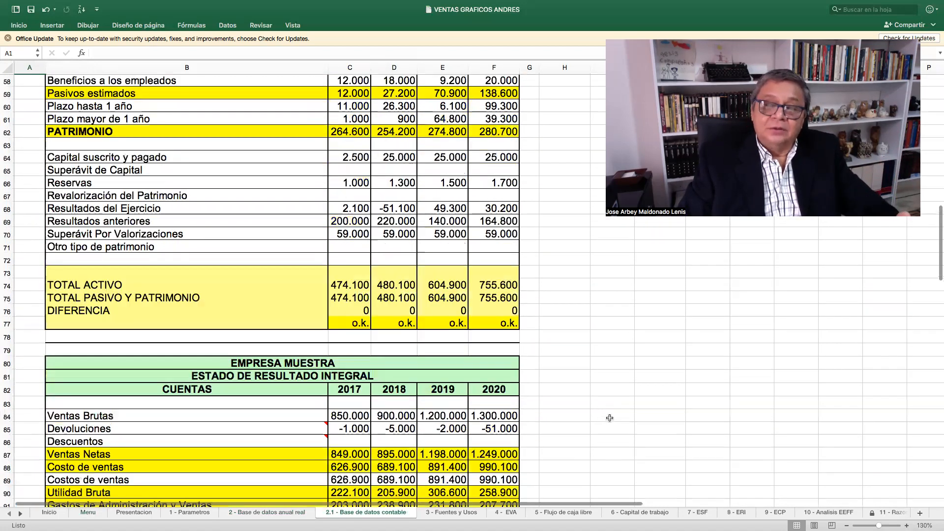
scroll(610, 418, "up", 1)
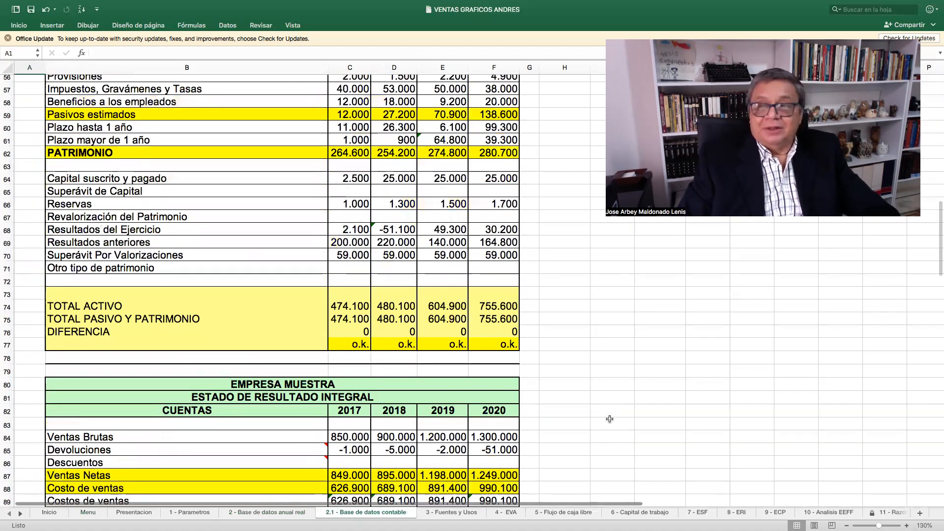
scroll(610, 419, "up", 13)
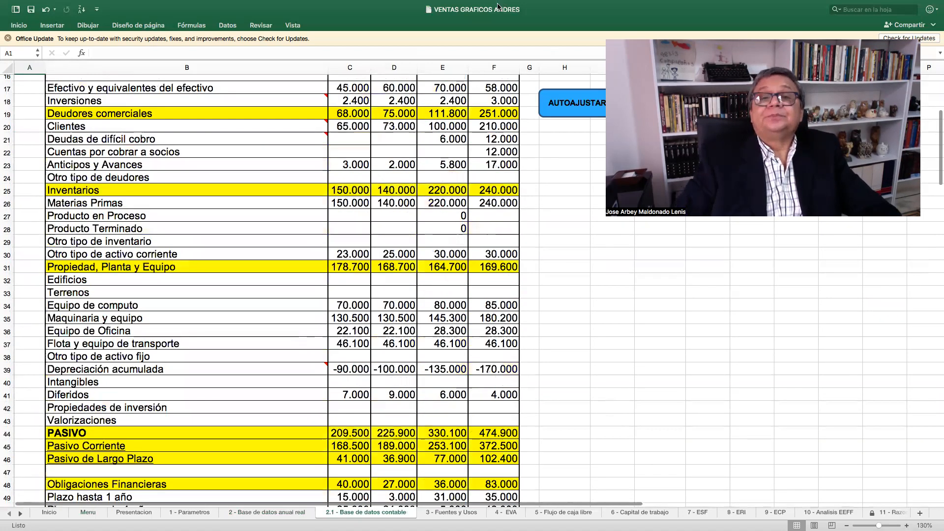